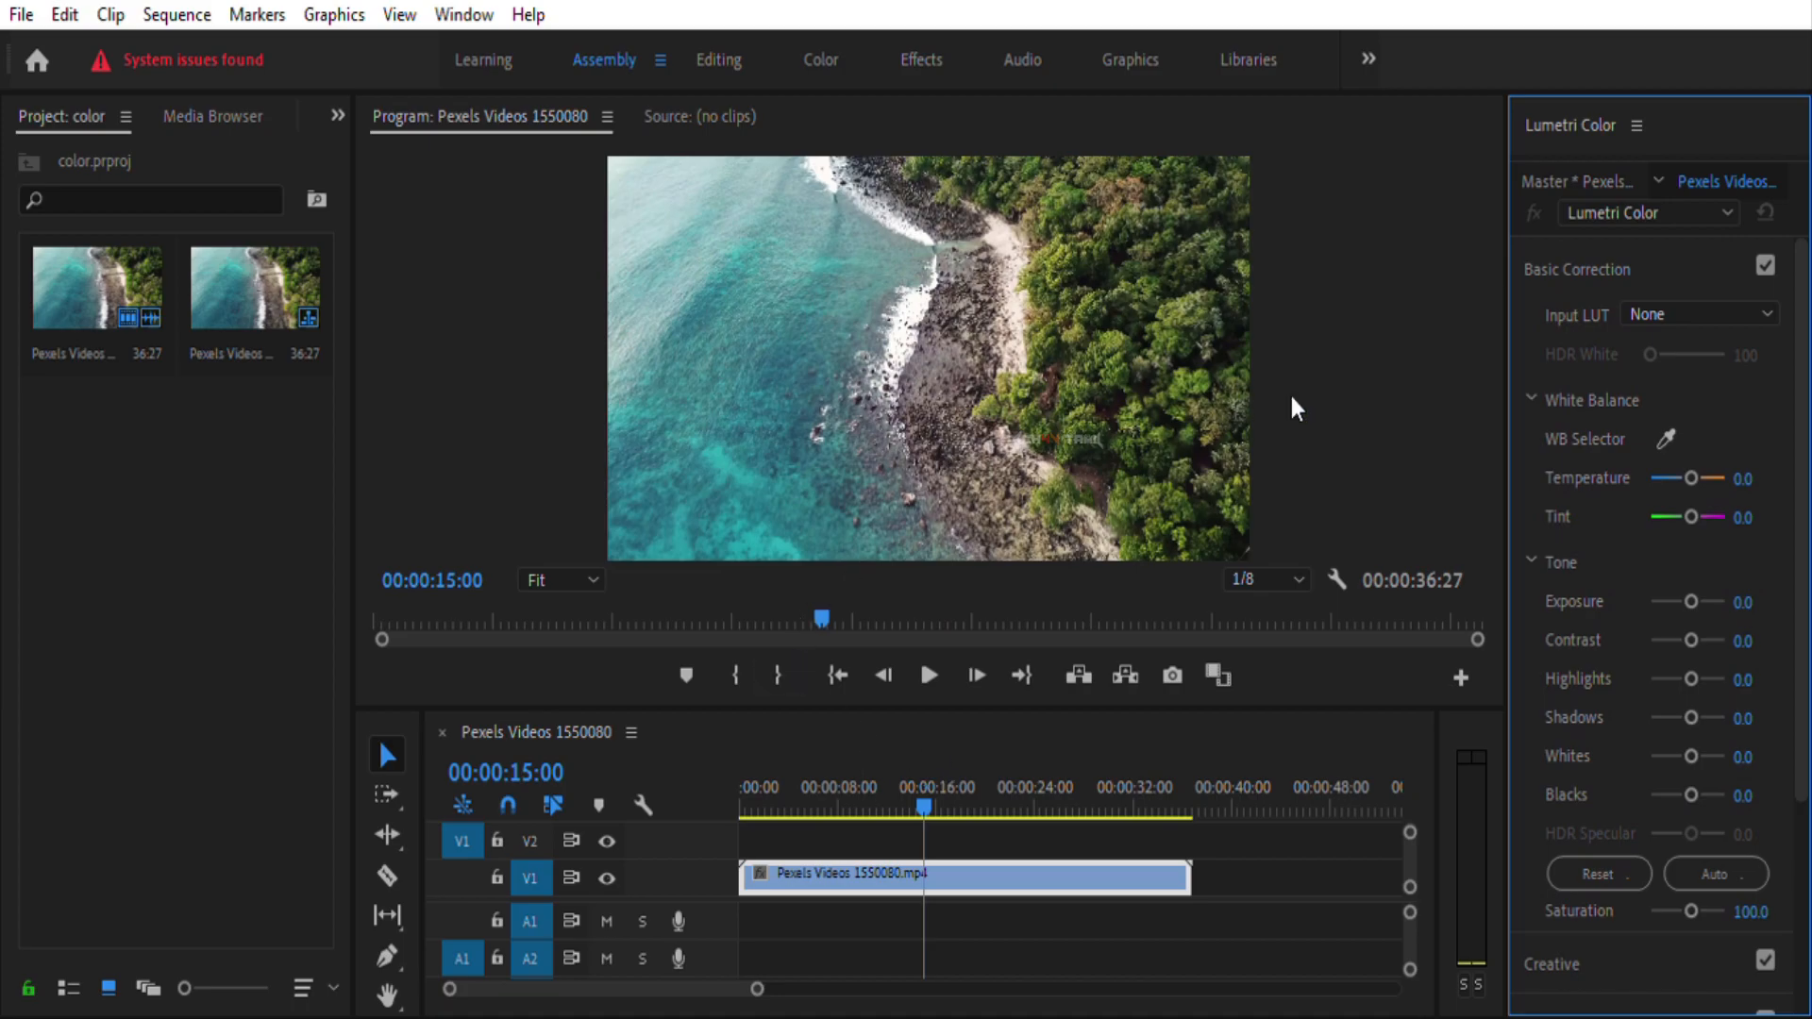
Set the clip's white balance to temperature 8.5 and tint -10.7, with exposure at 1.1
left_click_drag(1513, 517, 1354, 517)
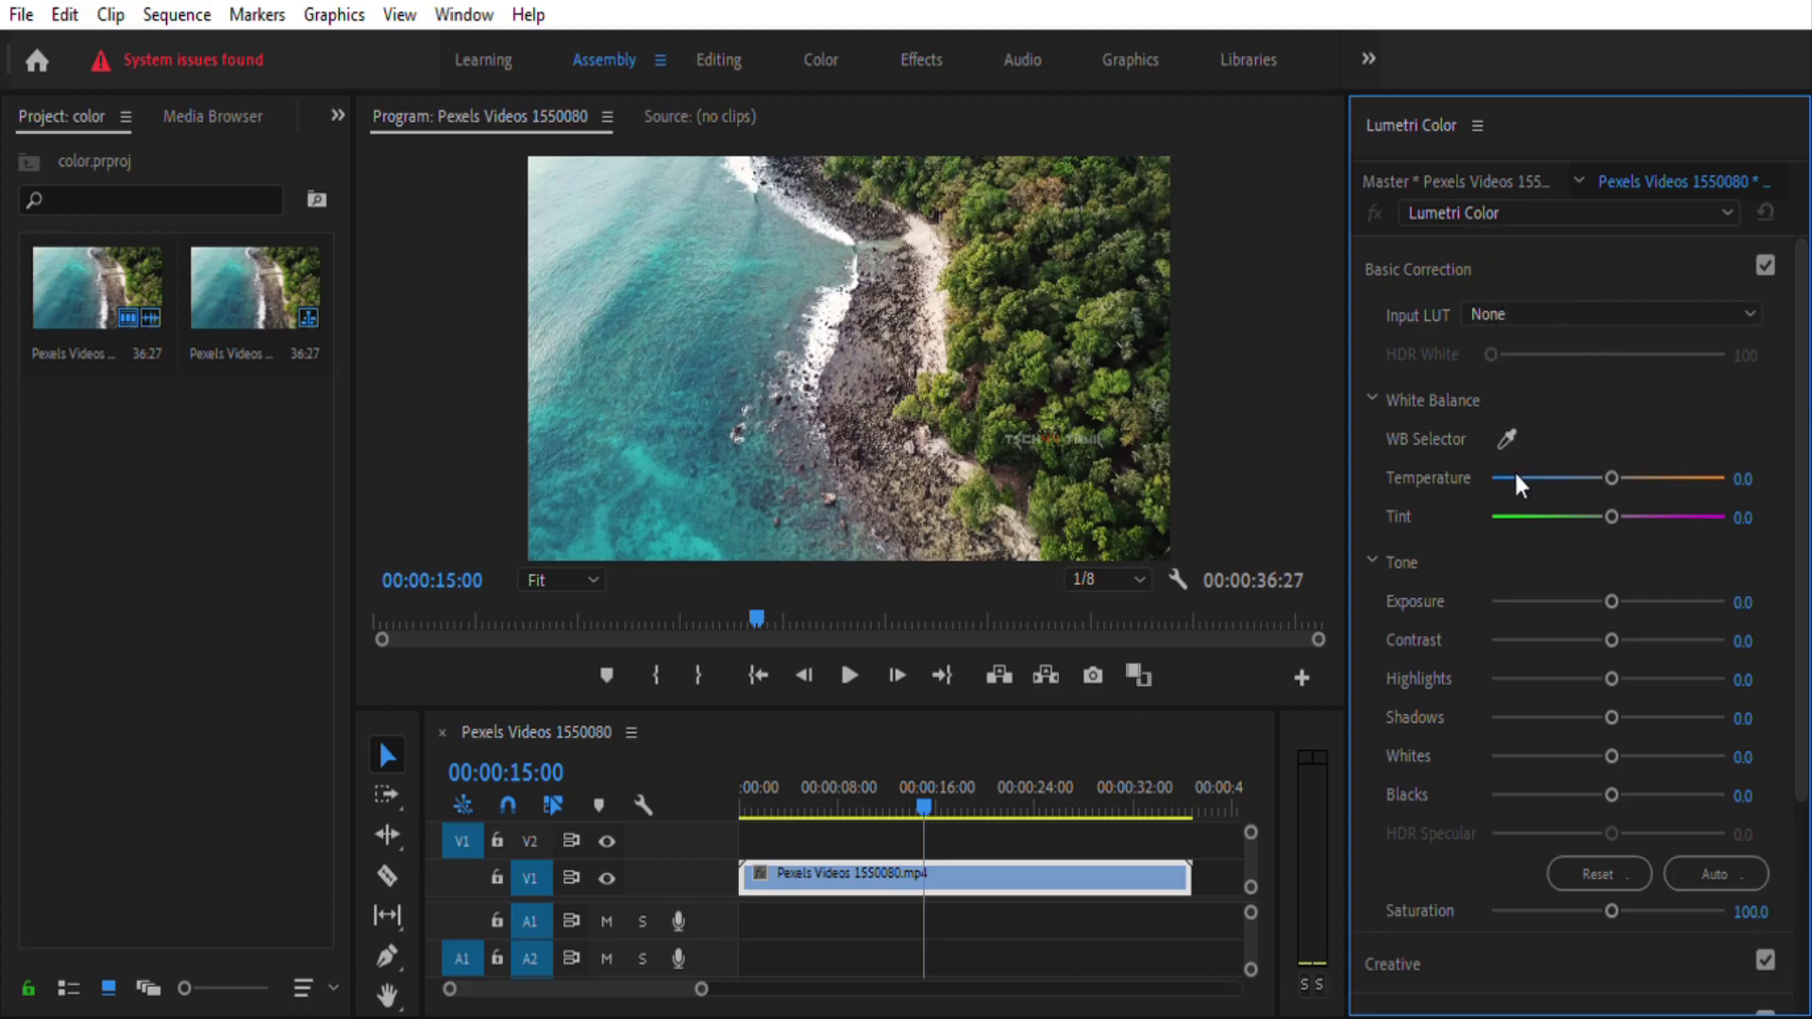
left_click_drag(1623, 449, 1587, 496)
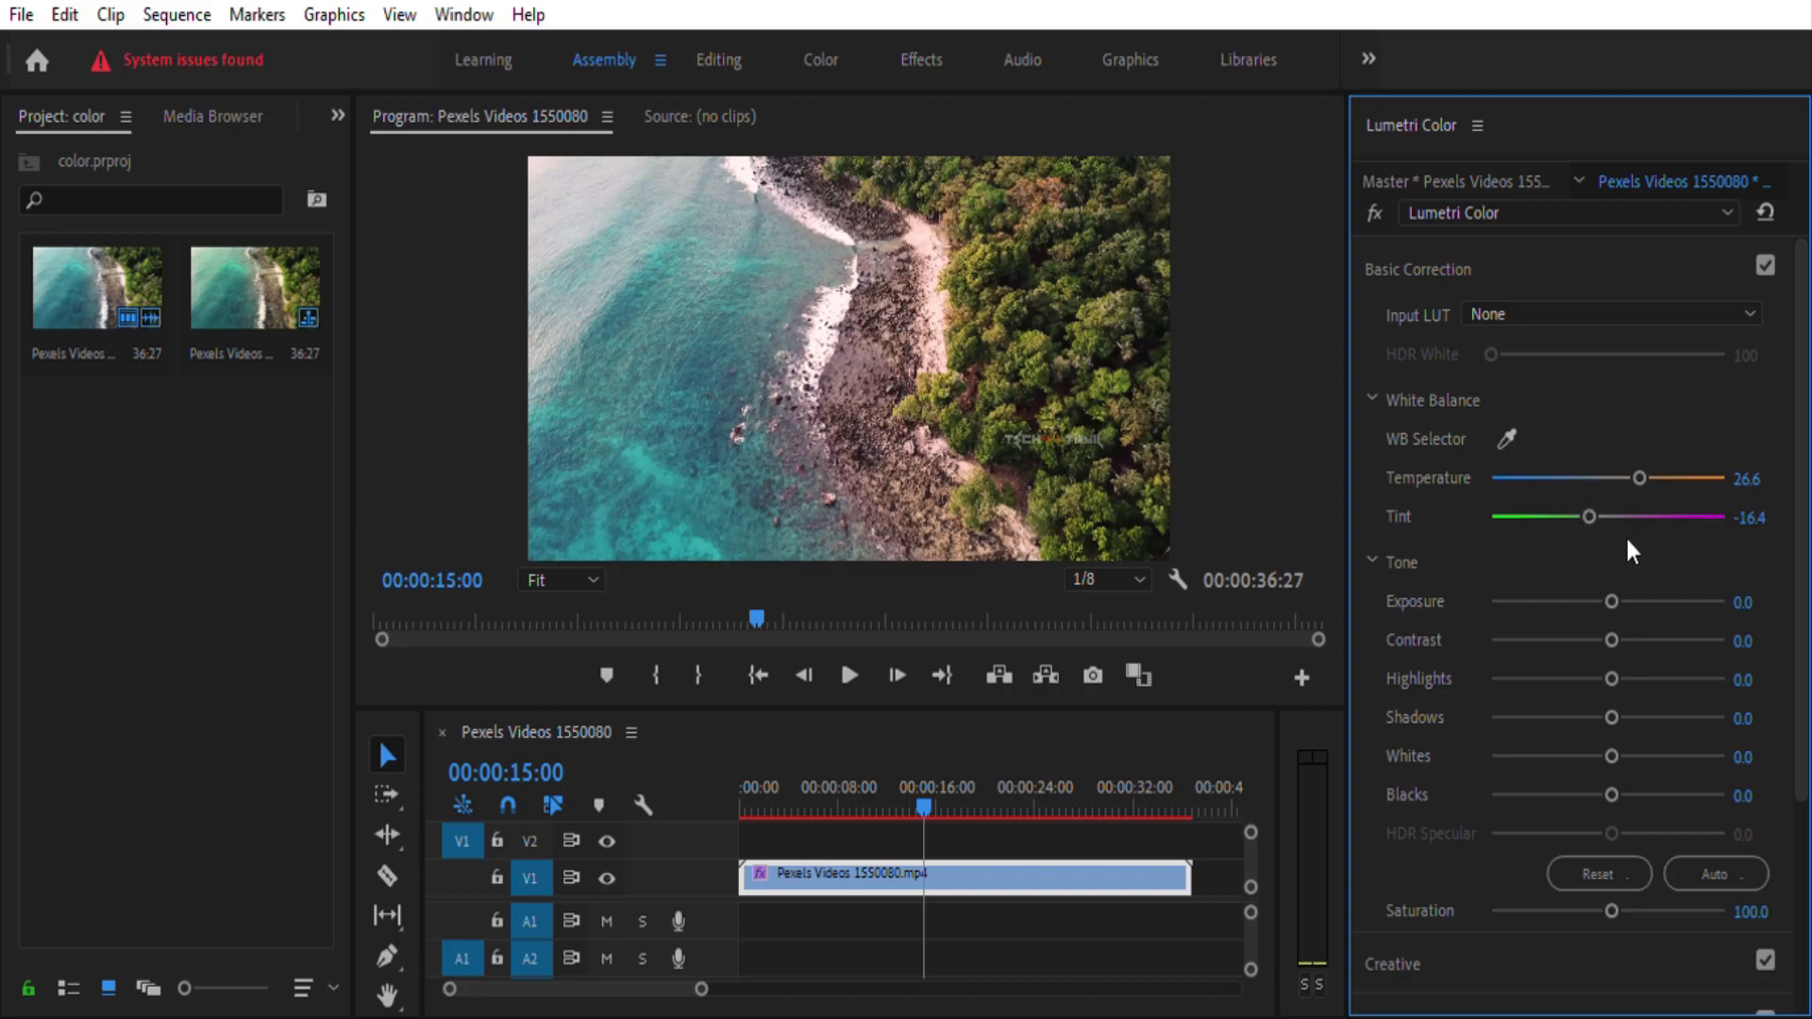
left_click_drag(1612, 573, 1633, 575)
left_click_drag(1638, 450, 1595, 489)
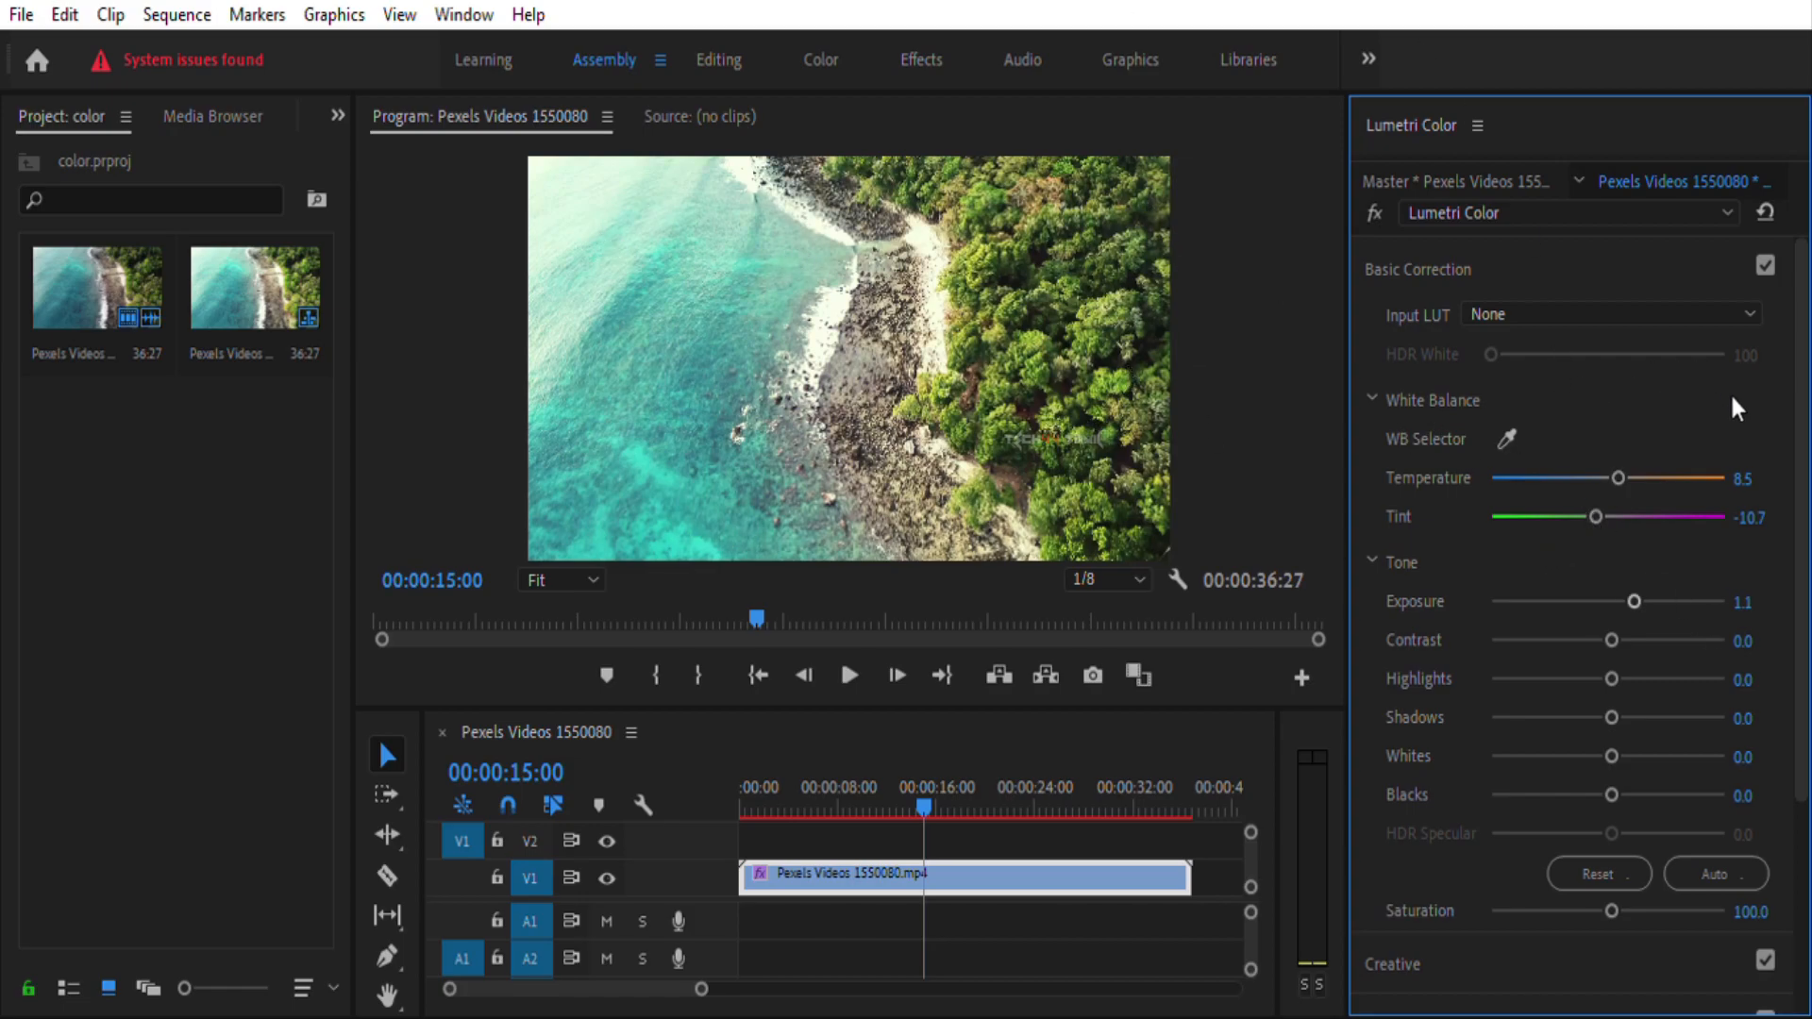
Set contrast to -10.7, highlights to 10.7, shadows to -42.4, whites to 13.0, blacks to -19.8 and basic saturation to 124.3
left_click_drag(1615, 612, 1576, 632)
left_click_drag(1612, 649, 1556, 689)
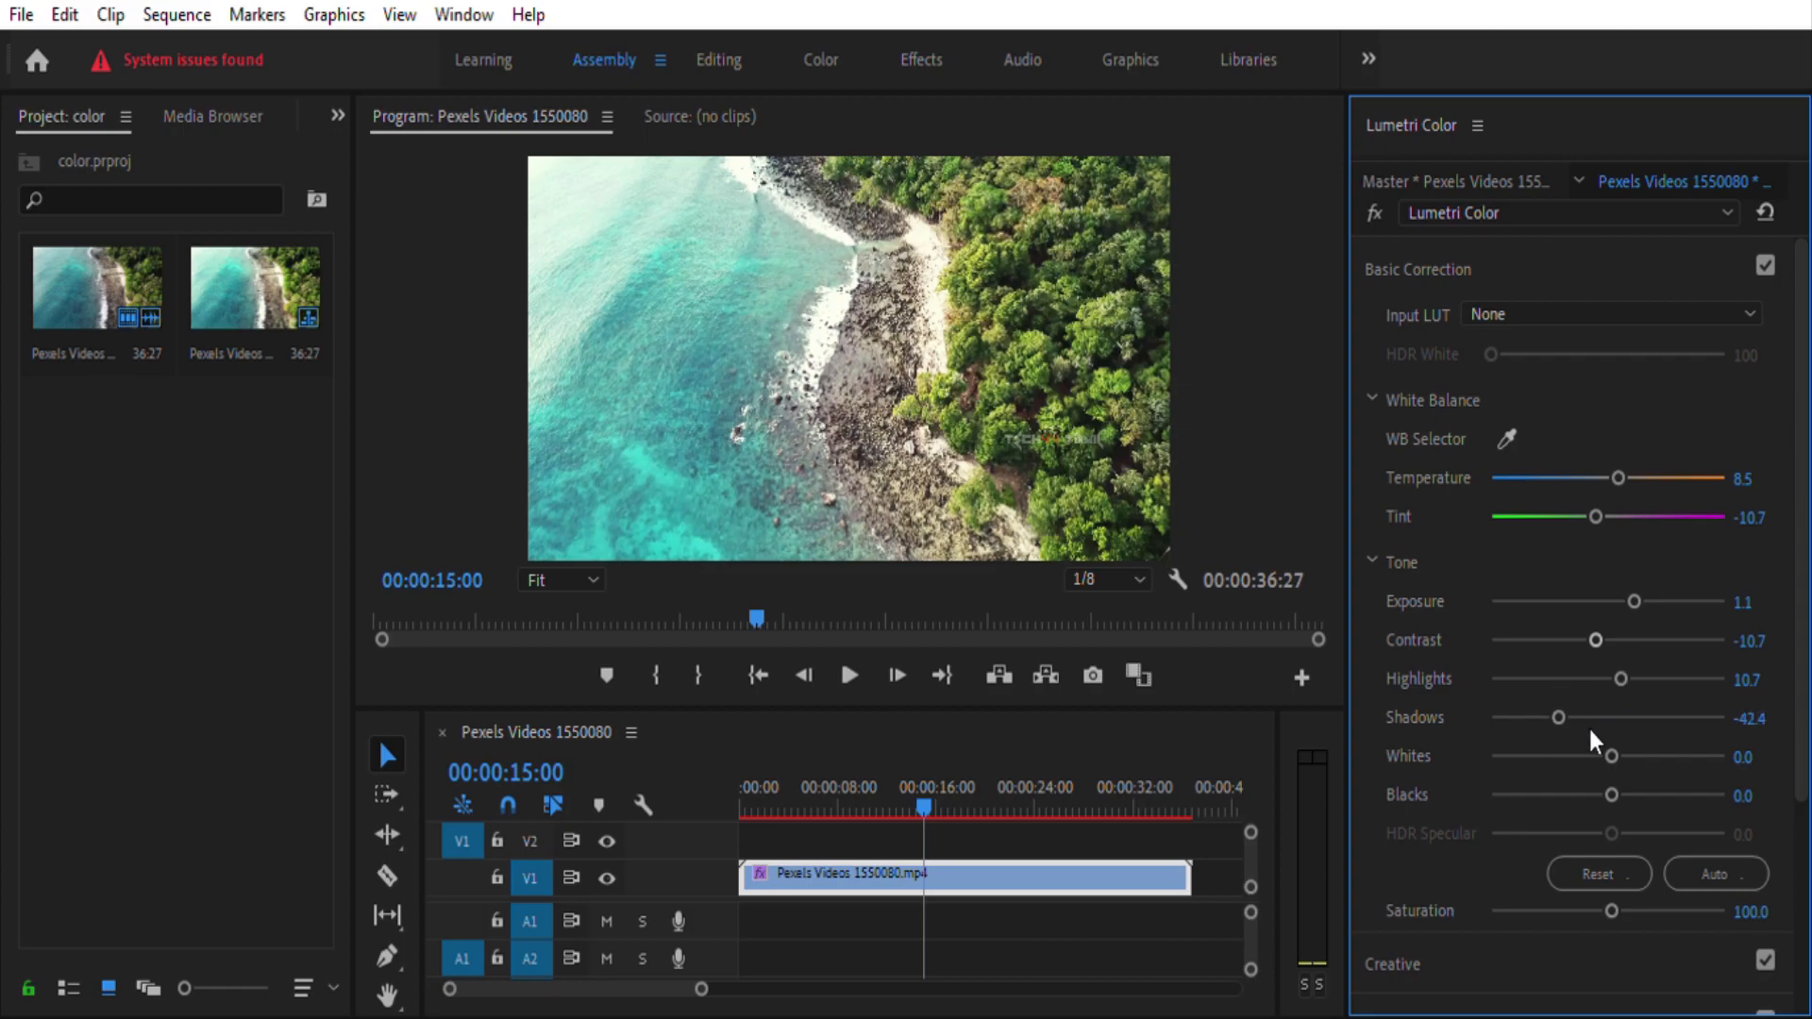
mouse_move(1612, 767)
left_mouse_down()
mouse_move(1583, 767)
mouse_move(1621, 734)
left_mouse_up()
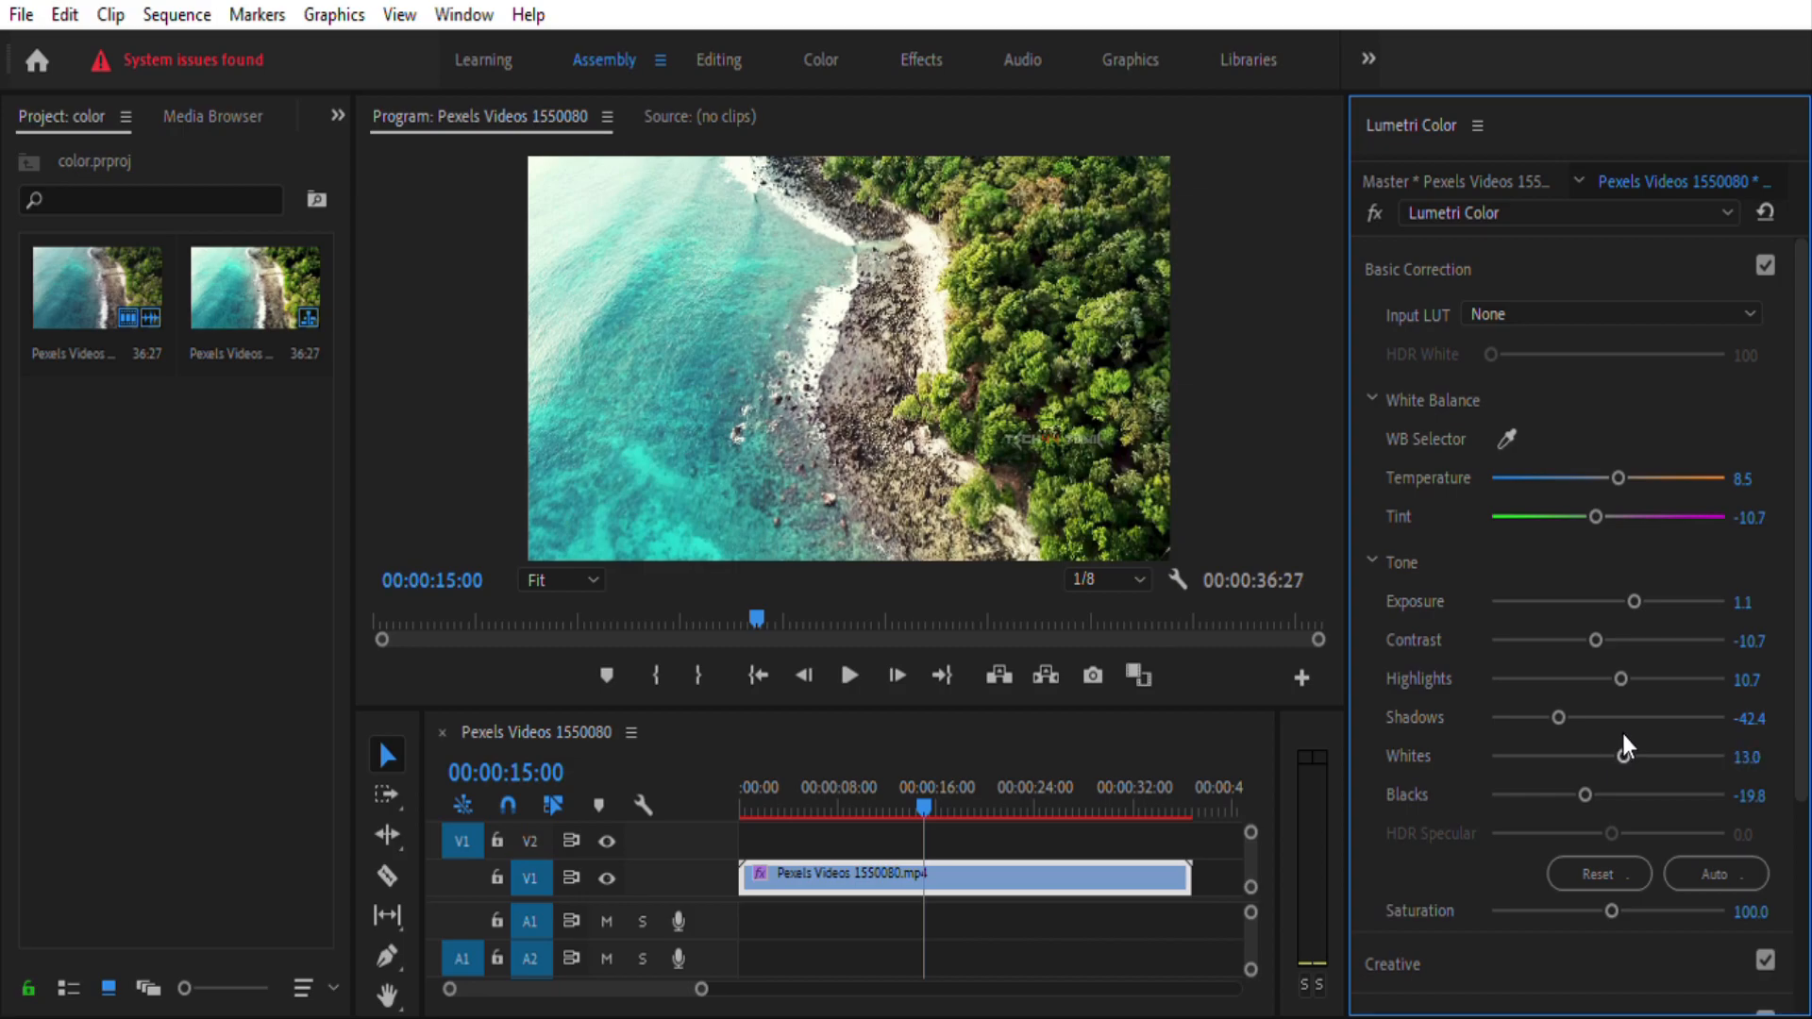
left_click_drag(1800, 717, 1809, 913)
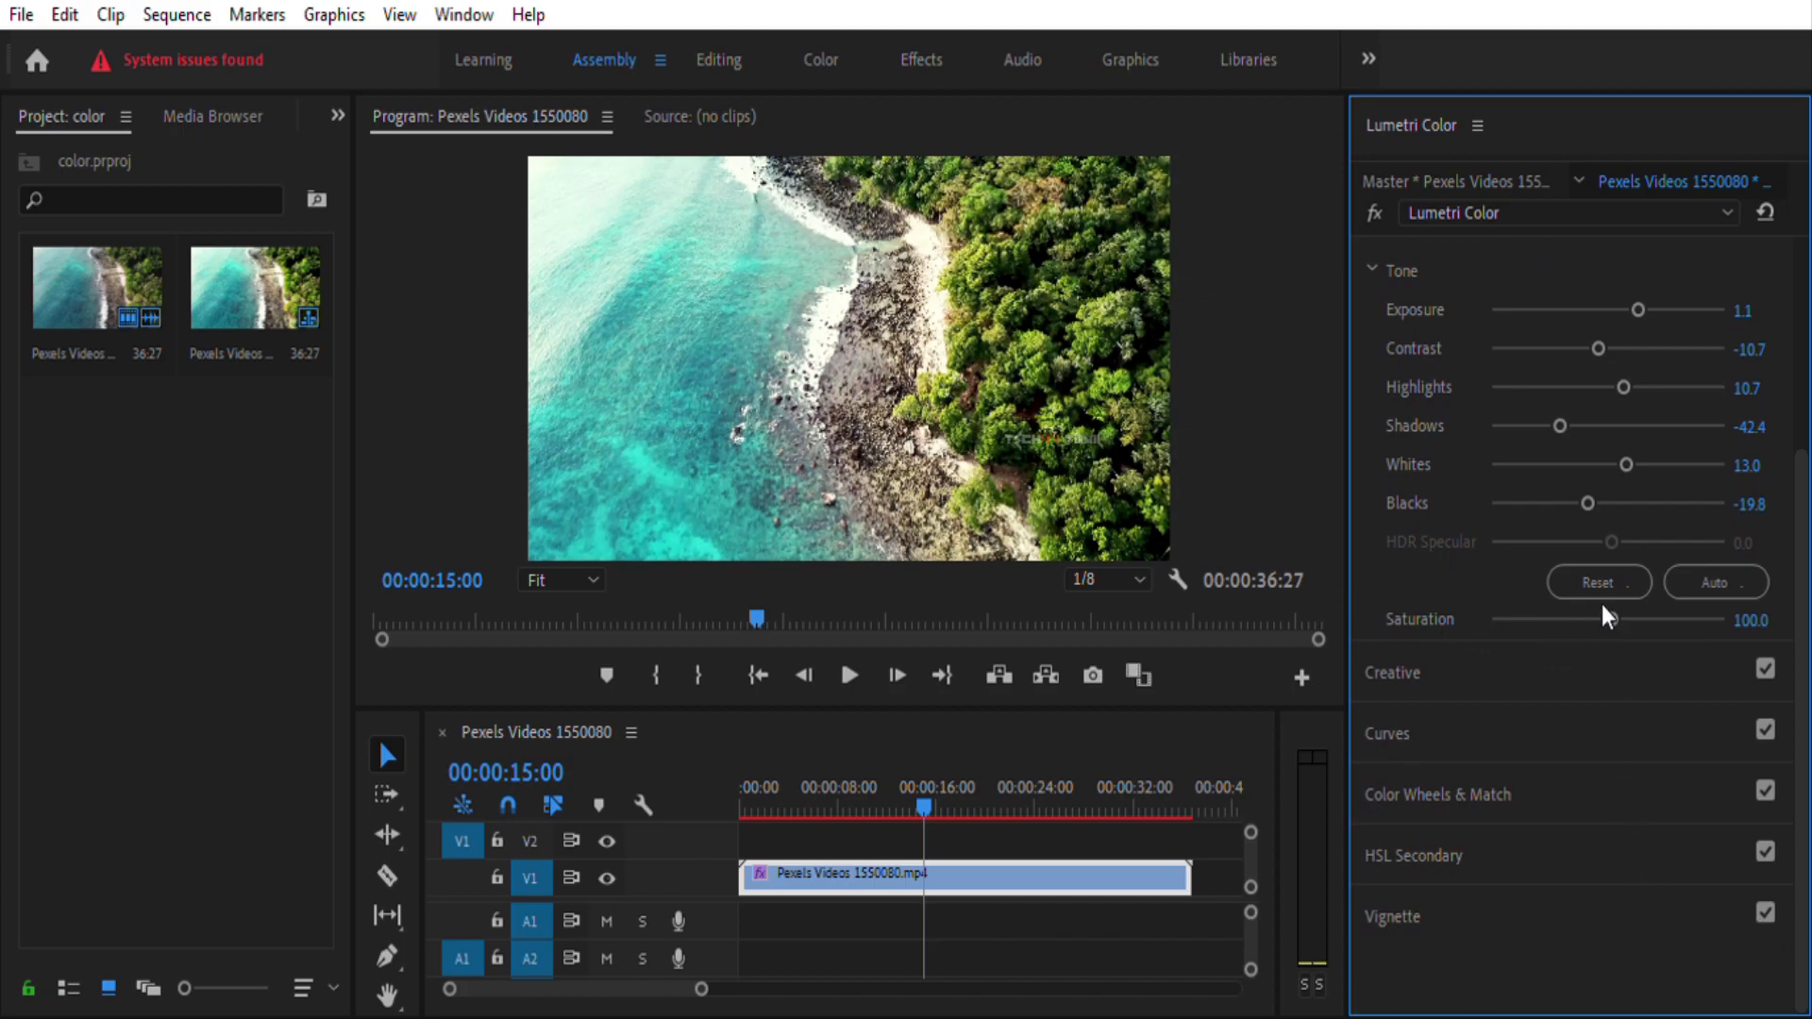
left_click_drag(1612, 591, 1635, 593)
Apply a vignette with amount 0.8, midpoint 58.2, roundness -6.2 and feather 54.2
left_click(1426, 914)
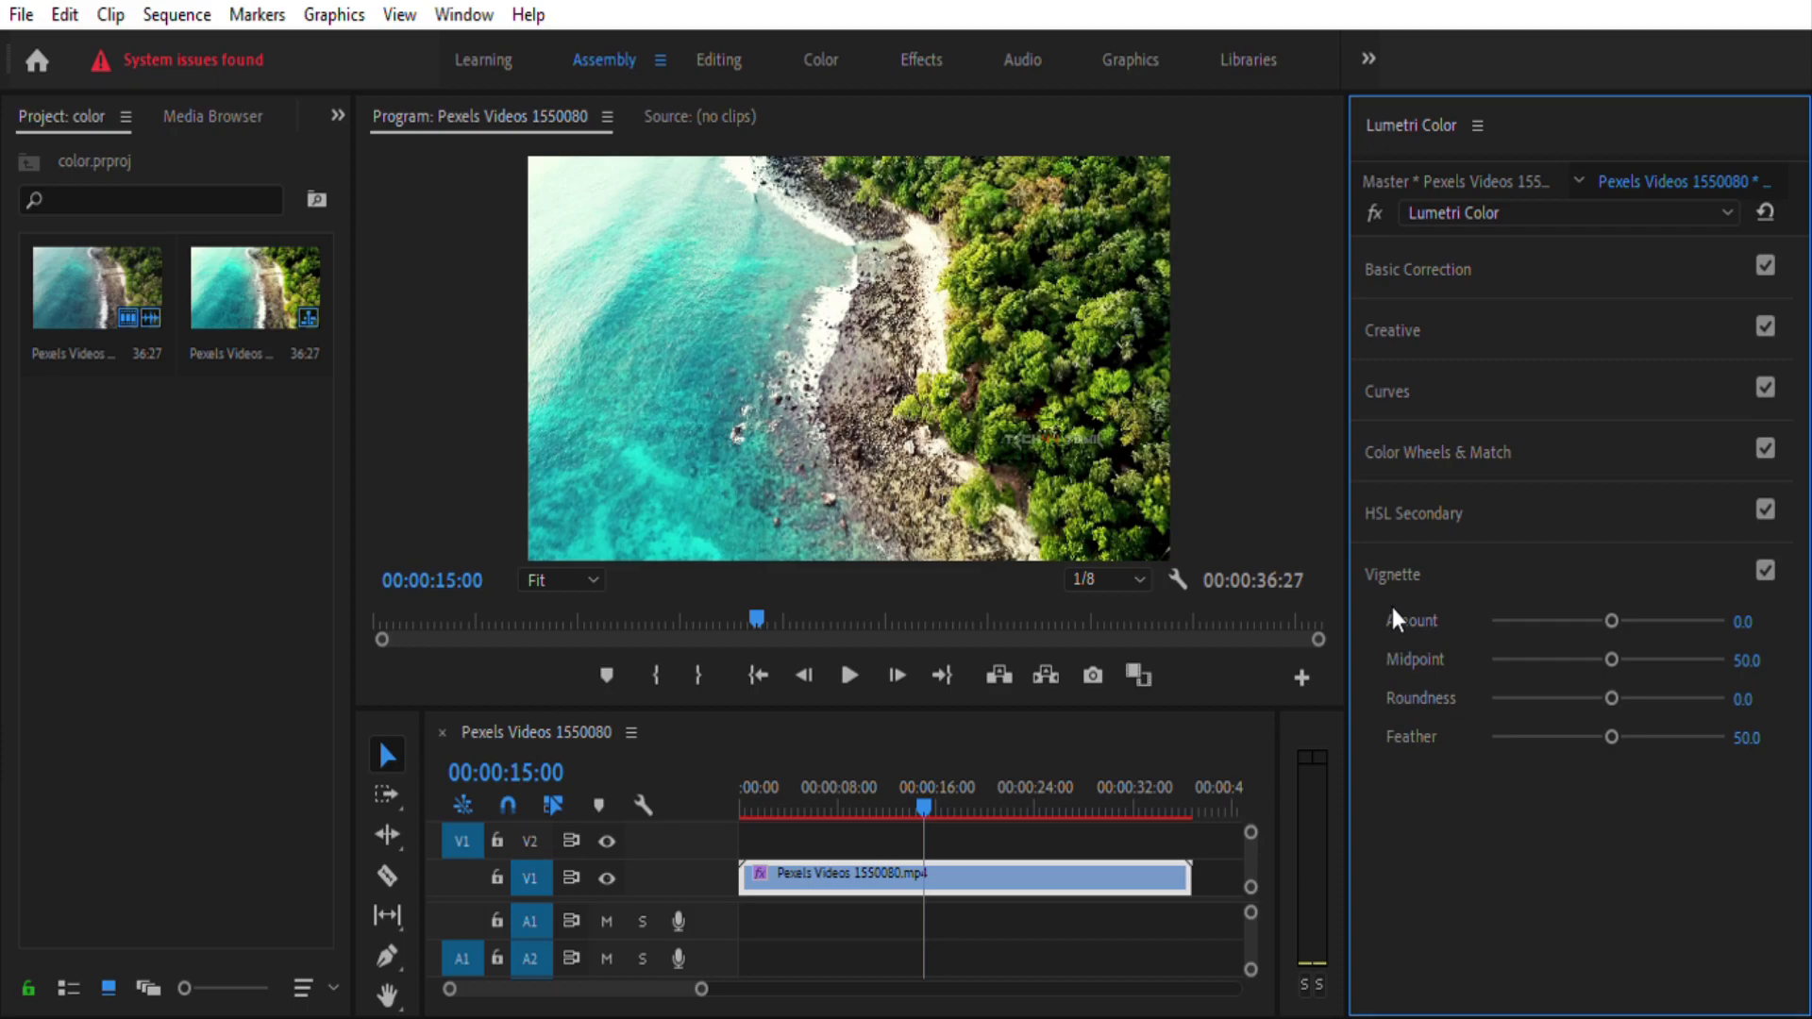
left_click_drag(1625, 600, 1616, 714)
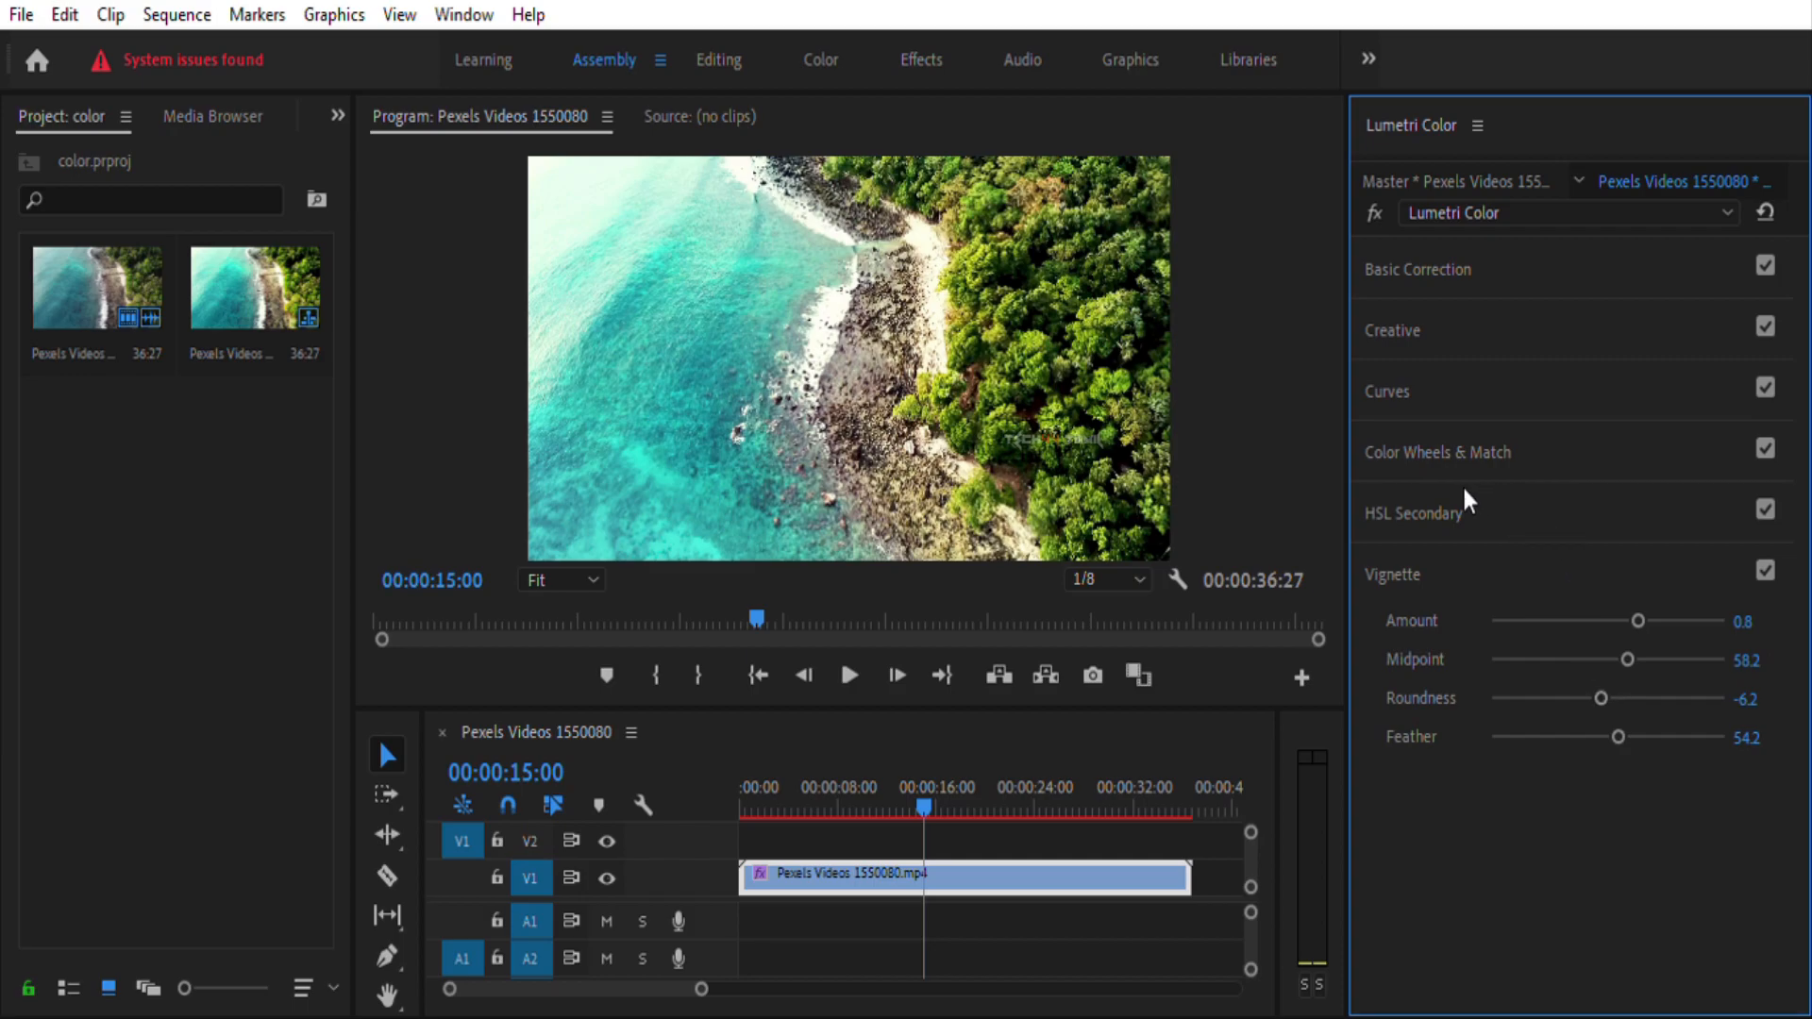
Key the blue colour range in HSL Secondary and tighten the falloff of its hue range
left_click(1464, 494)
left_click(1585, 675)
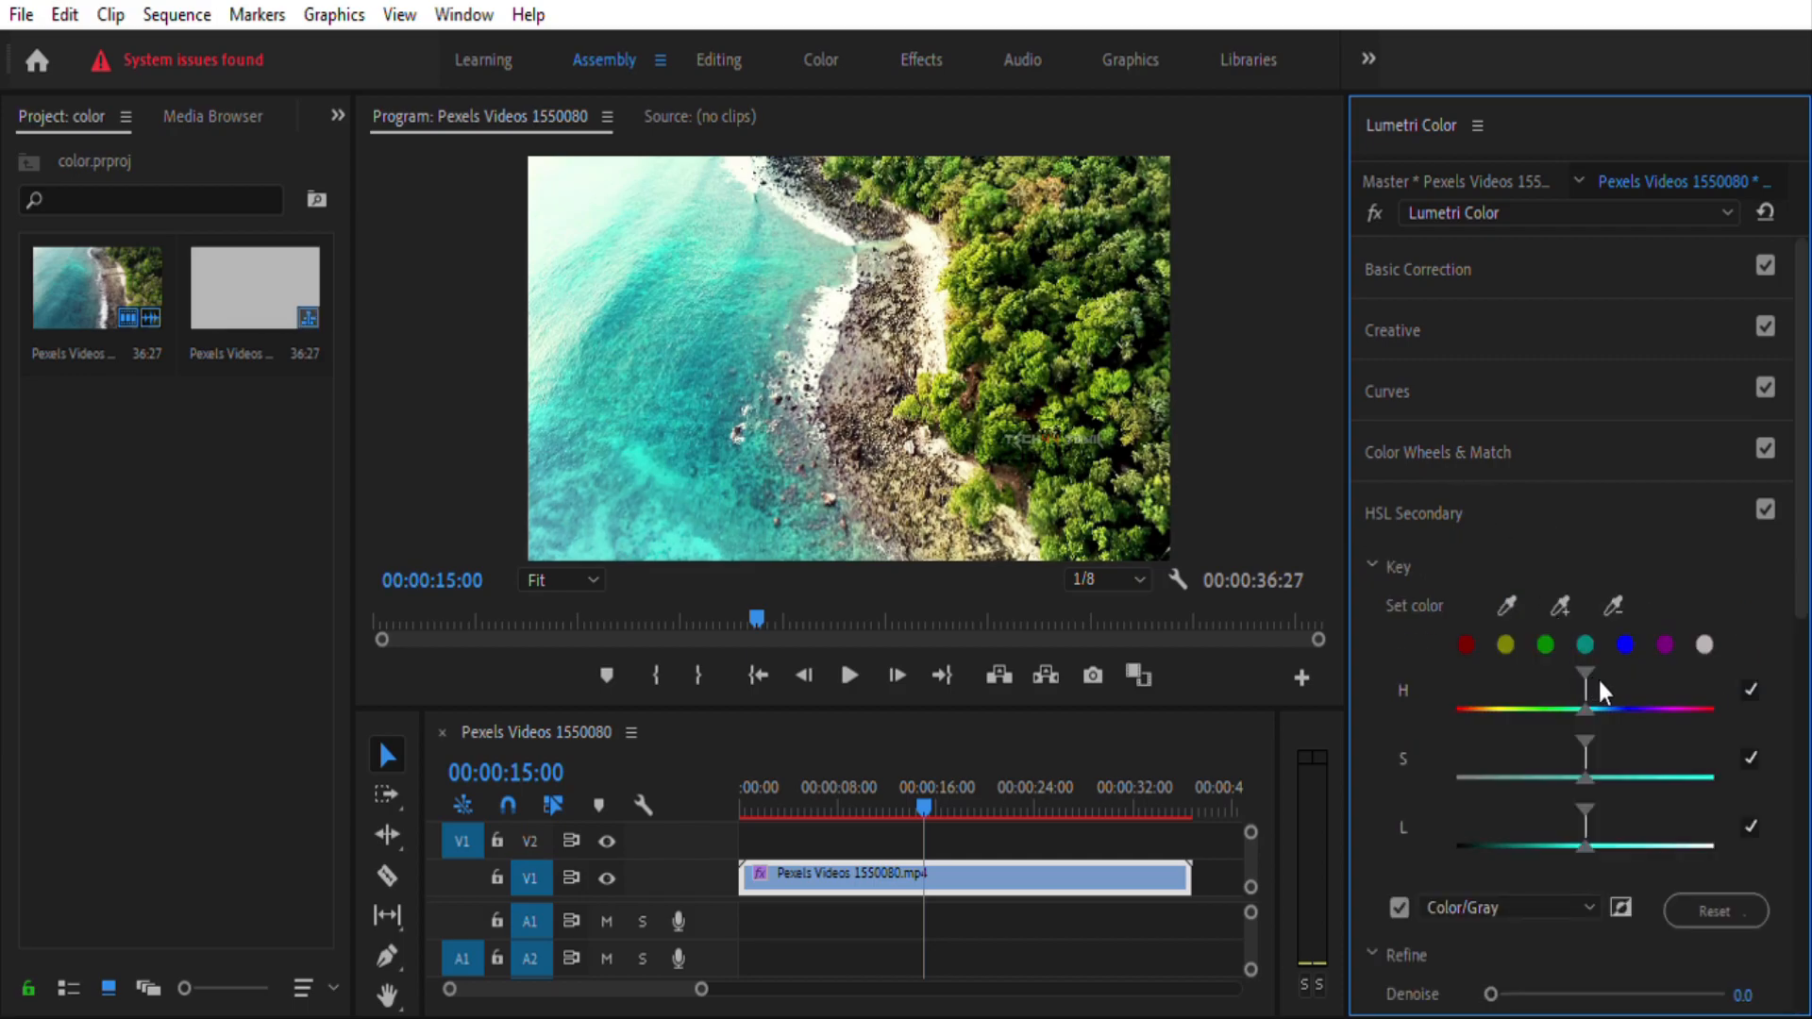
left_click(1625, 643)
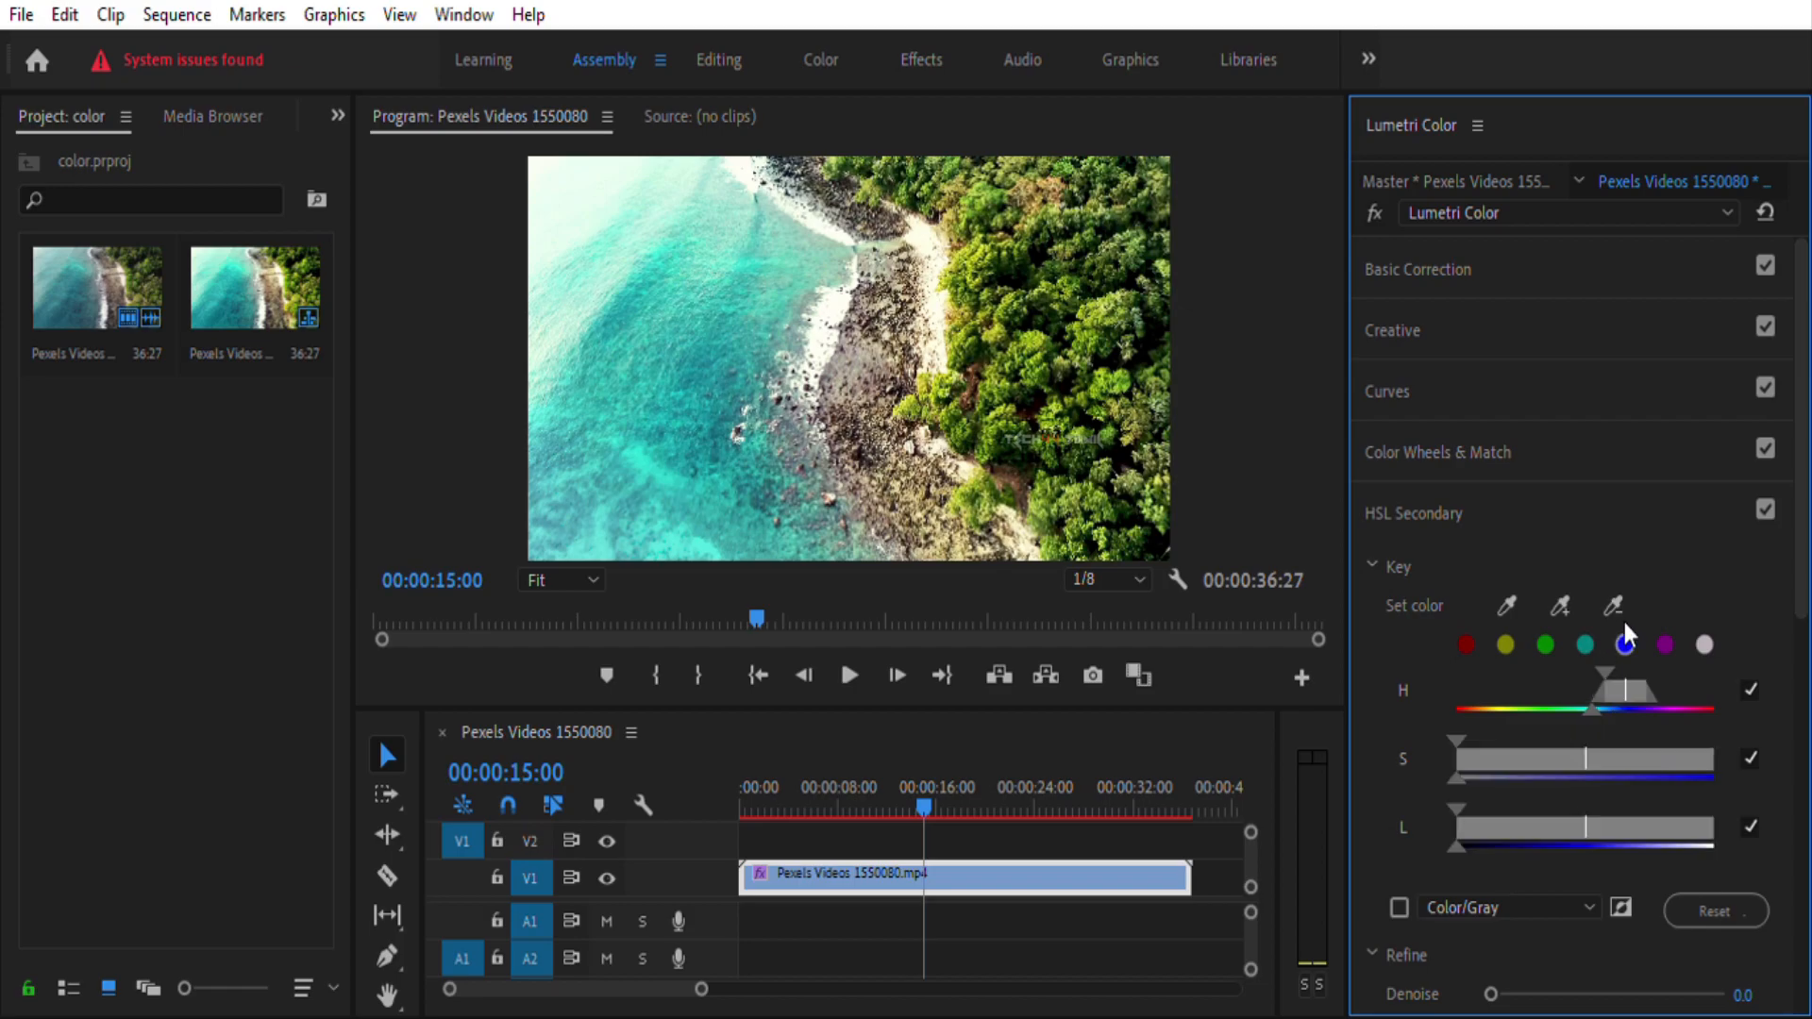
left_click_drag(1594, 685, 1605, 682)
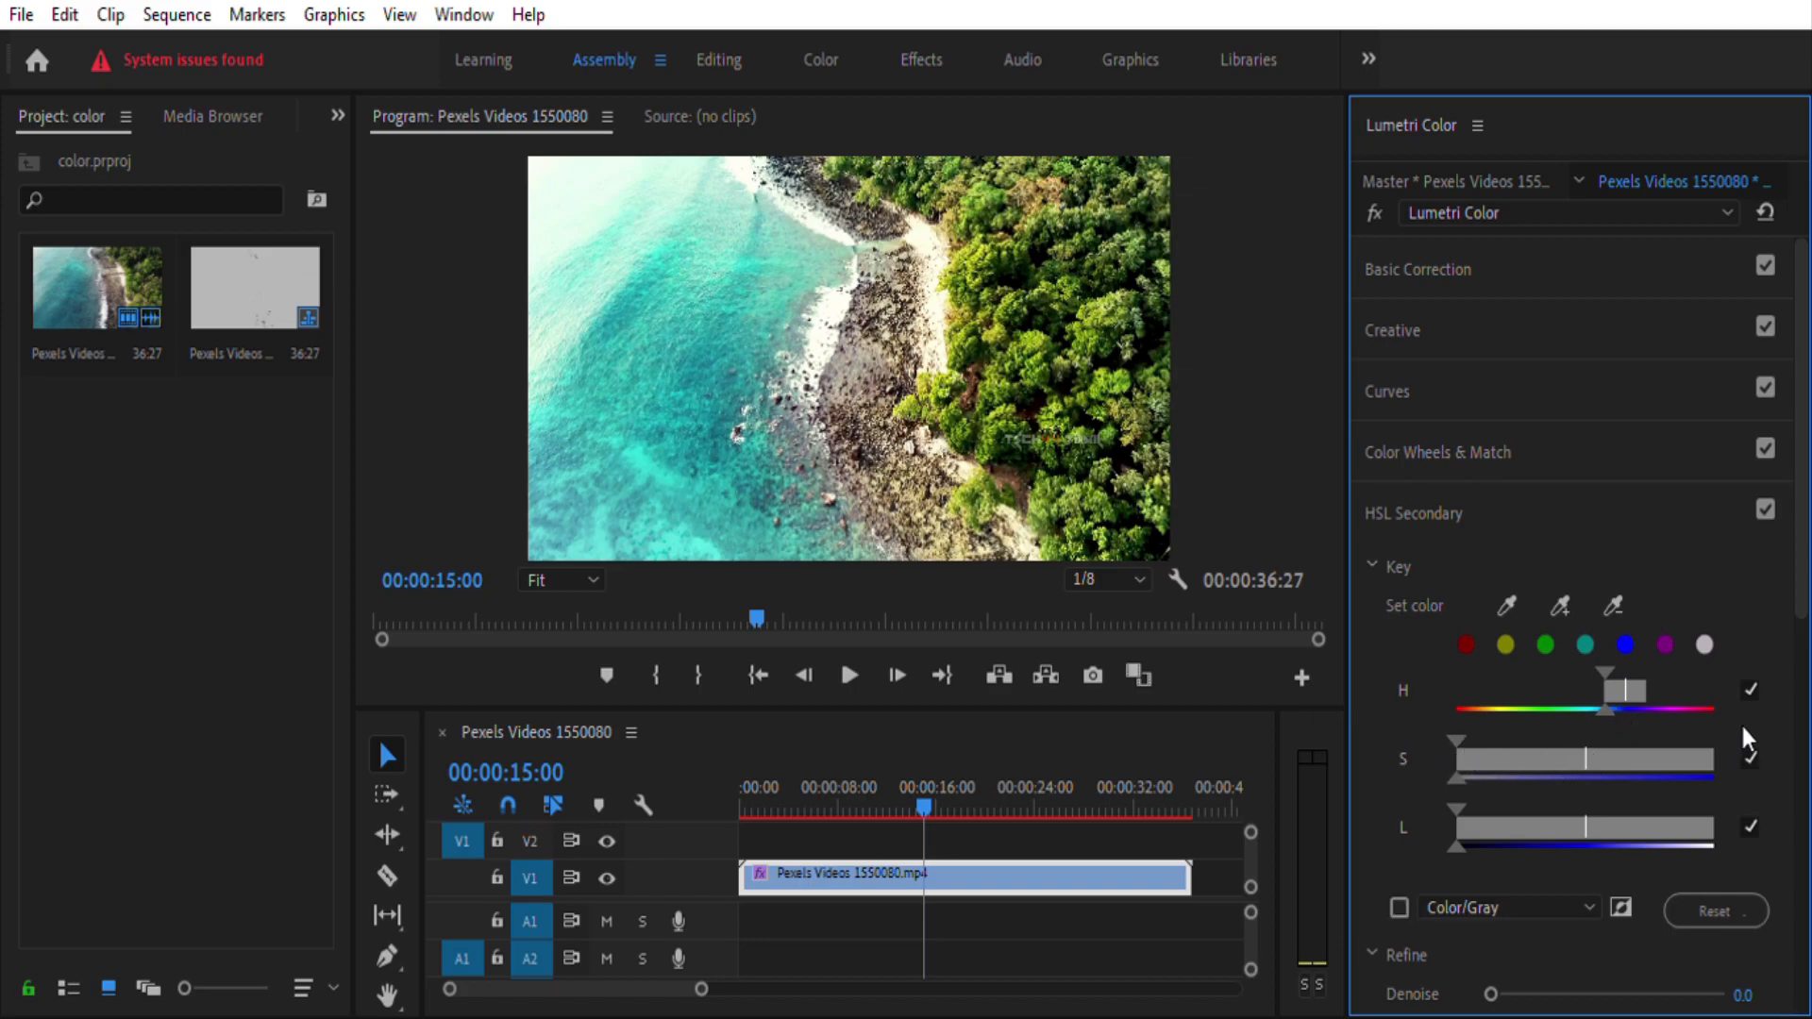
left_click(1625, 645)
Shift the midtones towards orange-red with the Midtones colour wheel
left_click(1437, 437)
left_click(1493, 467)
left_click(1475, 440)
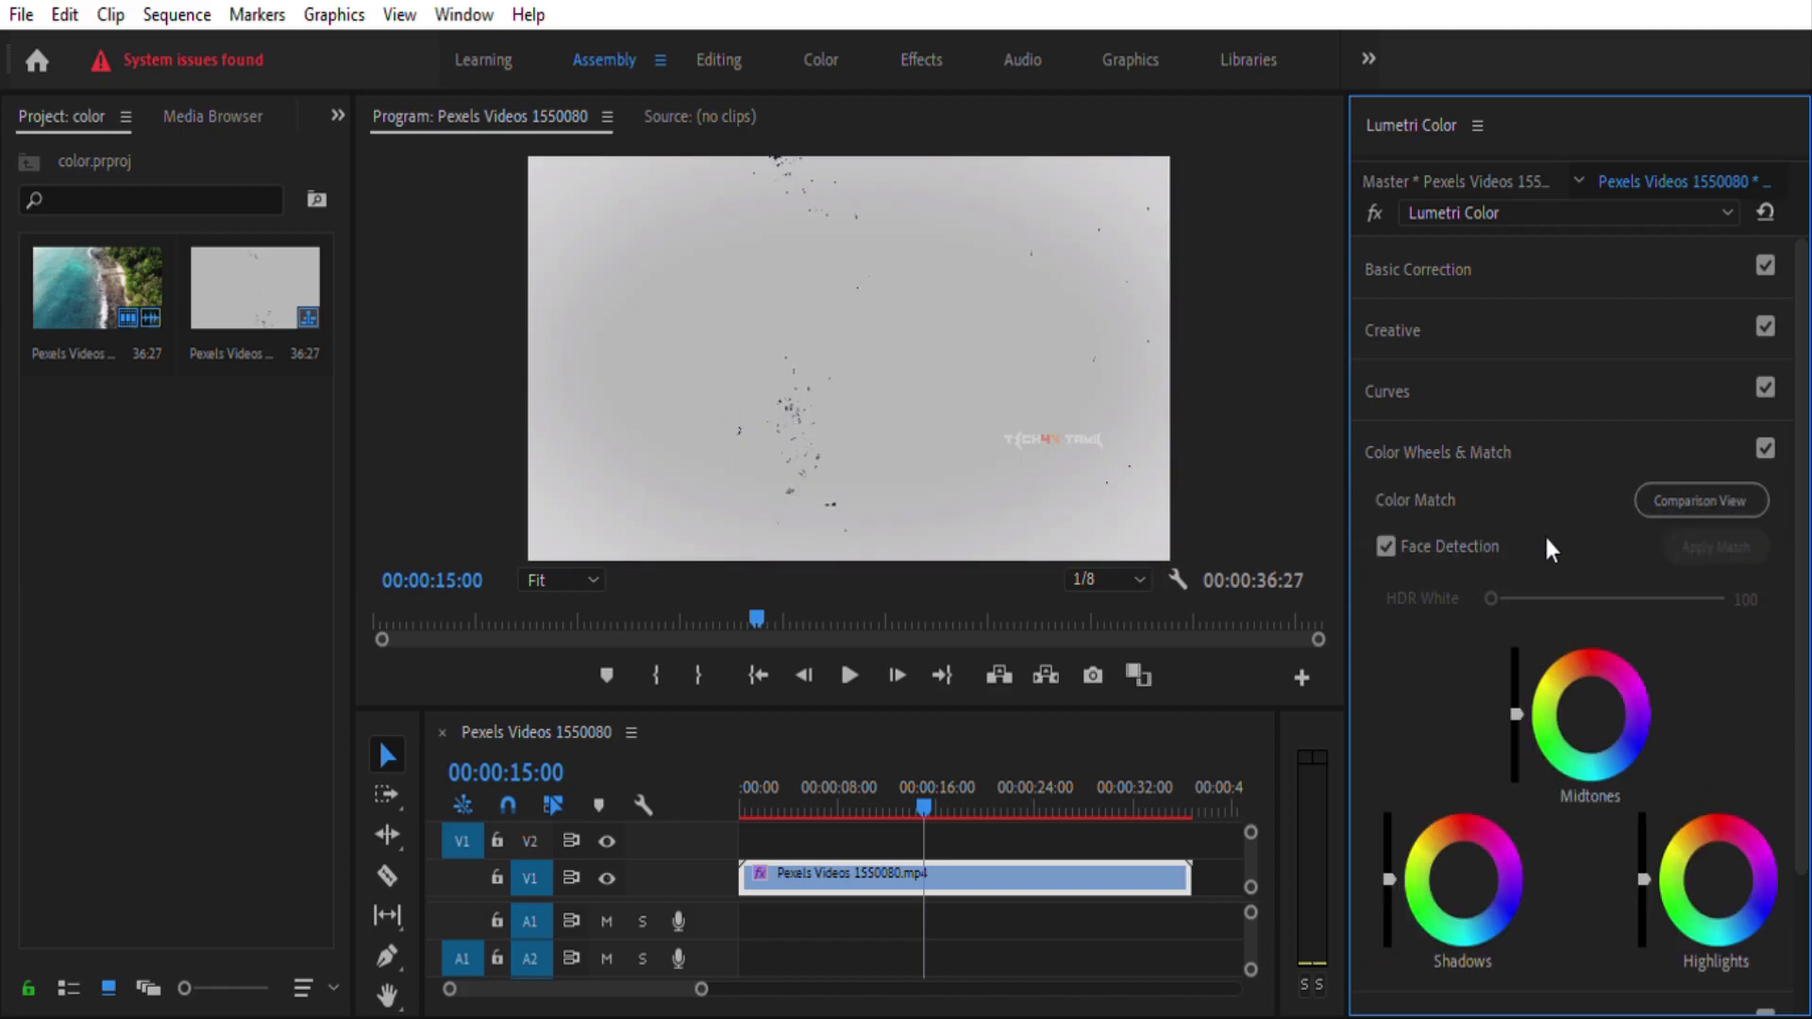
left_click(1079, 546)
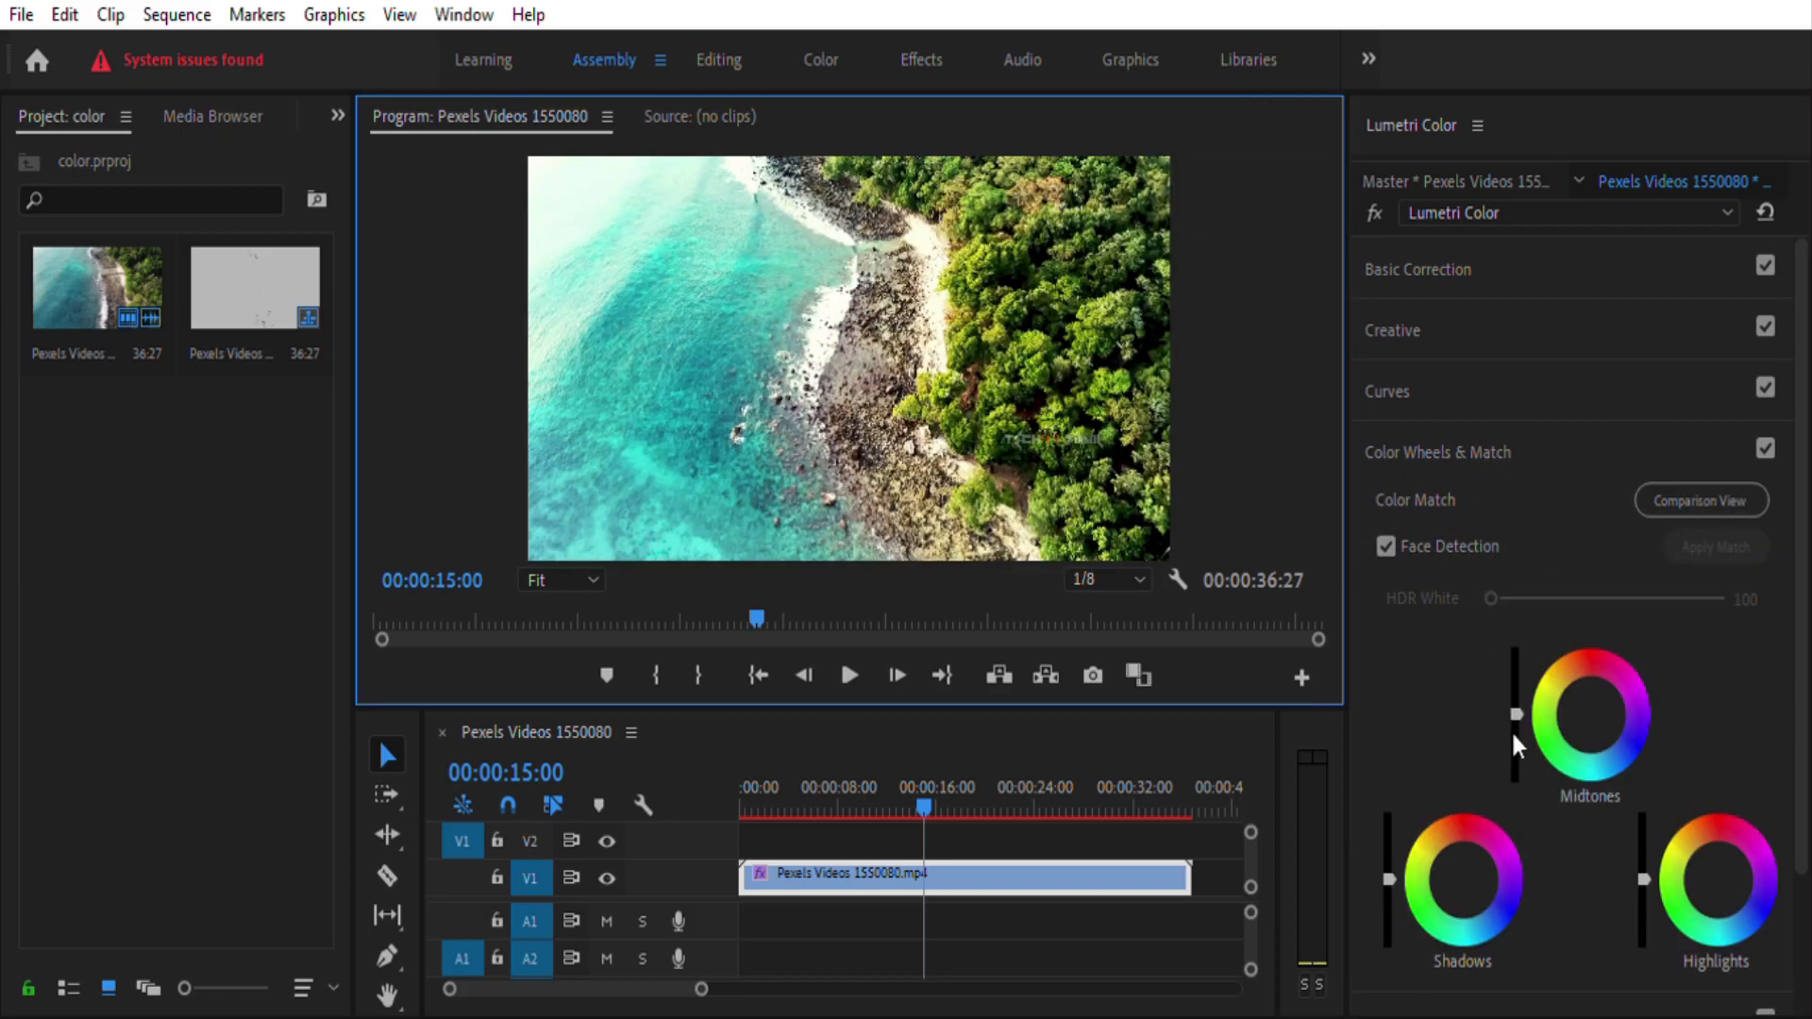
left_click(1577, 660)
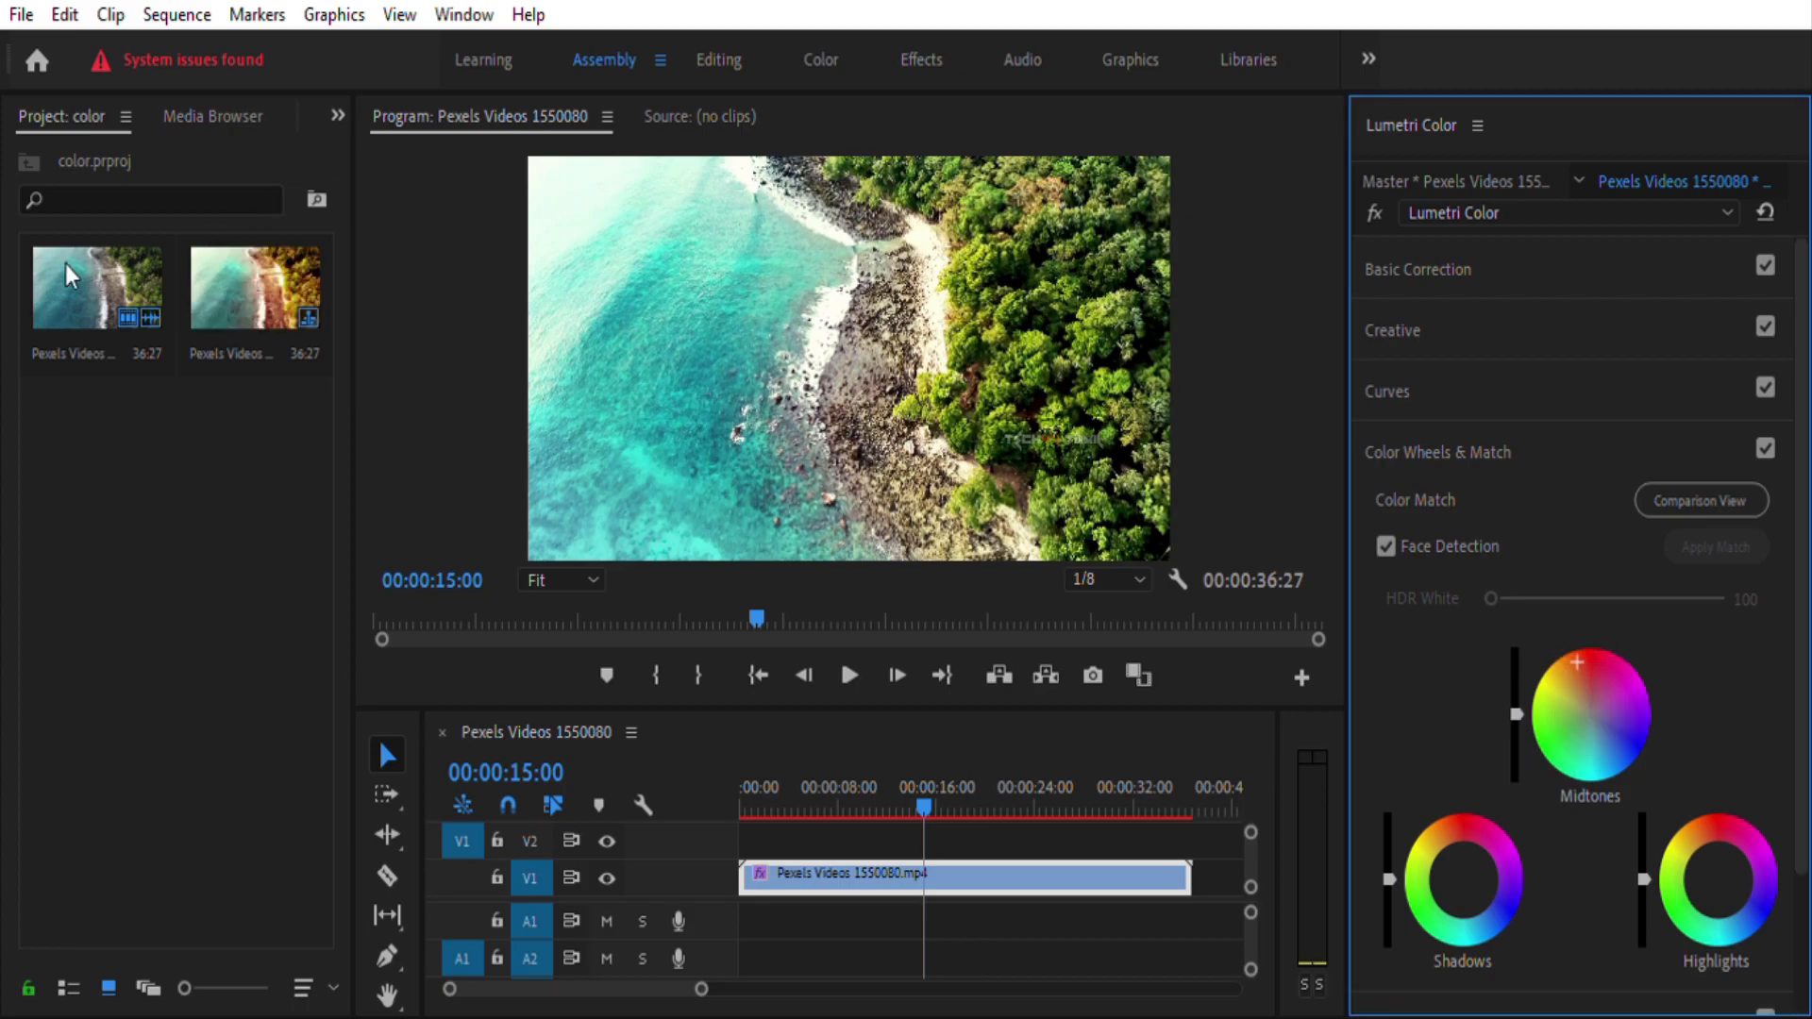
left_click(264, 300)
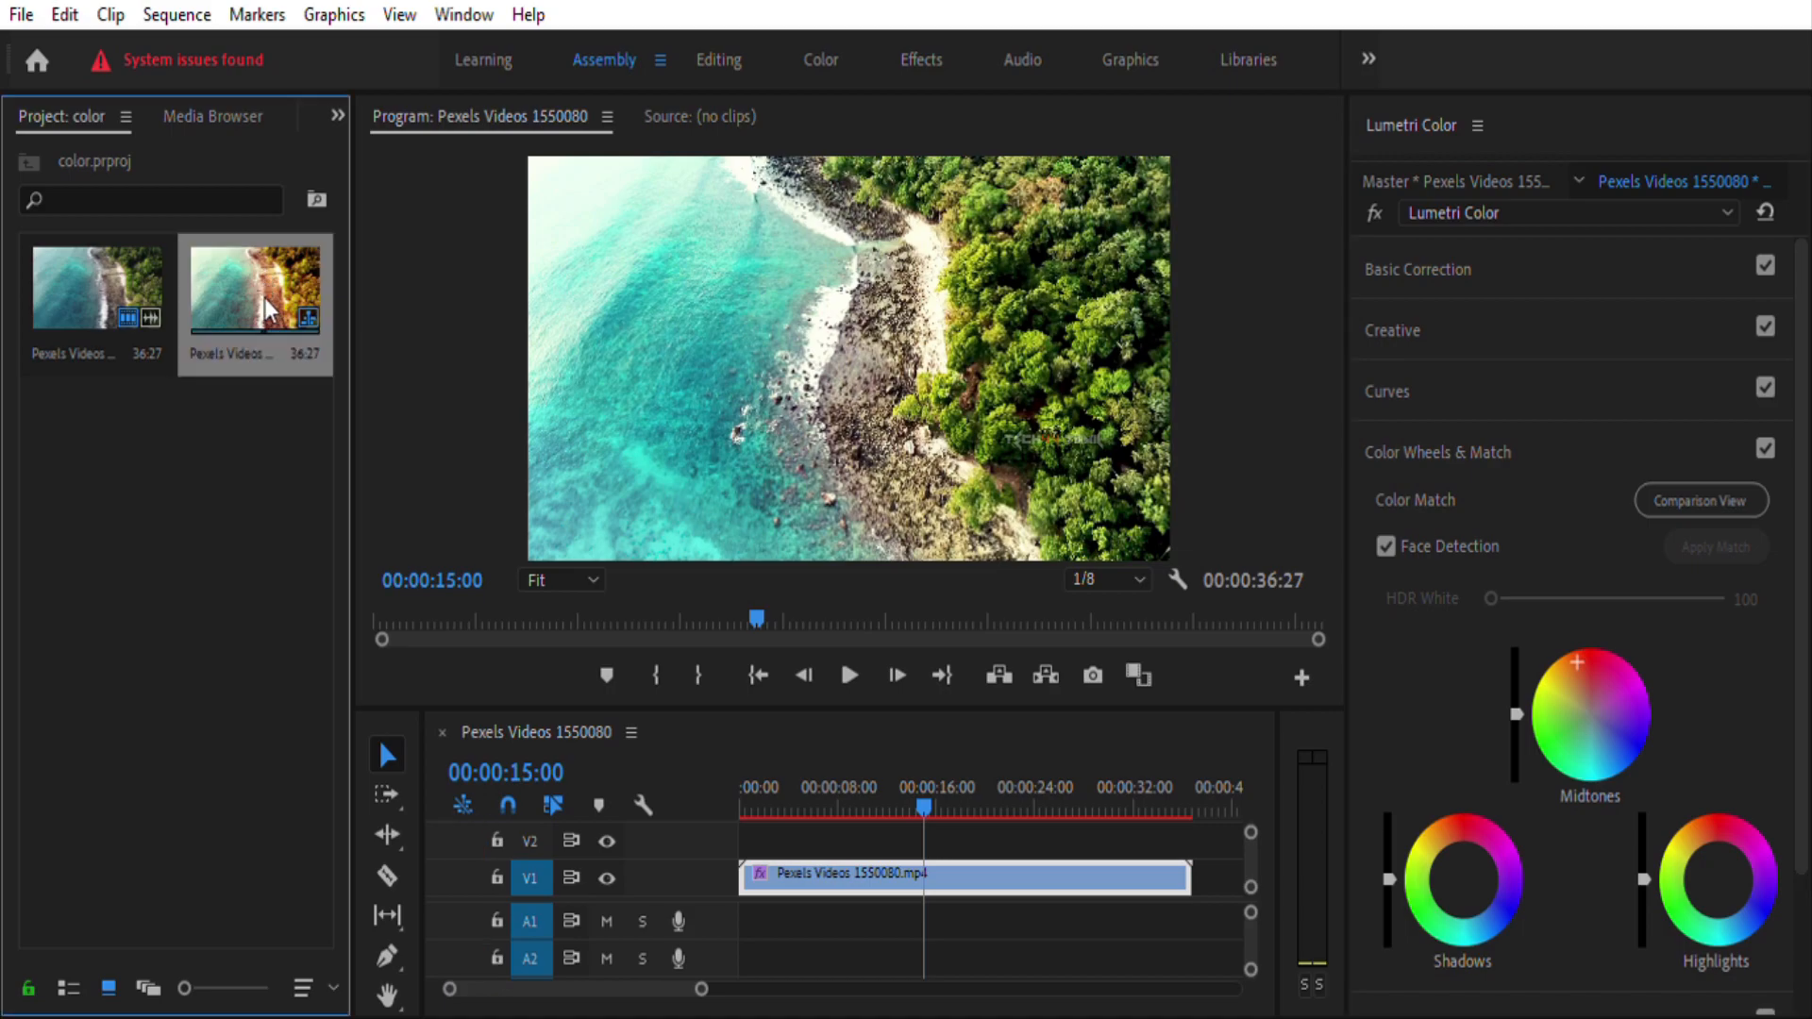
left_click_drag(1601, 657, 1587, 732)
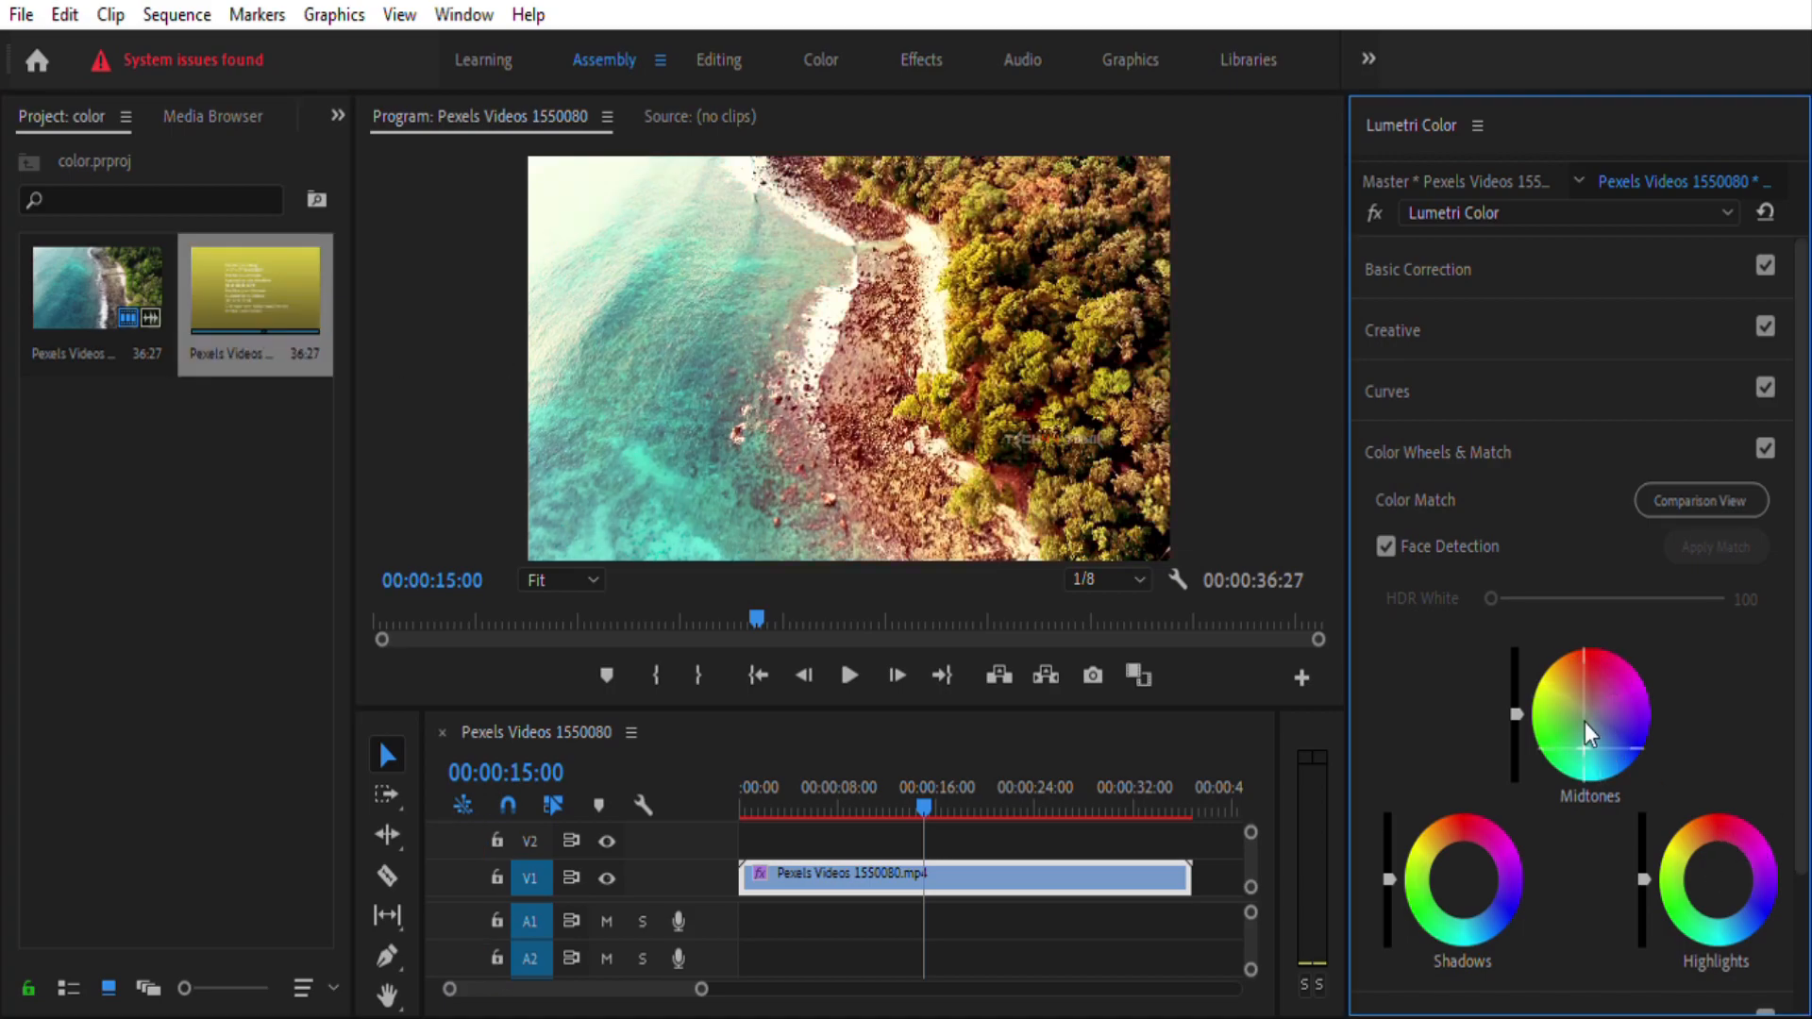
left_click(1571, 653)
Shift the shadows and highlights towards cyan with their colour wheels
left_click(1430, 831)
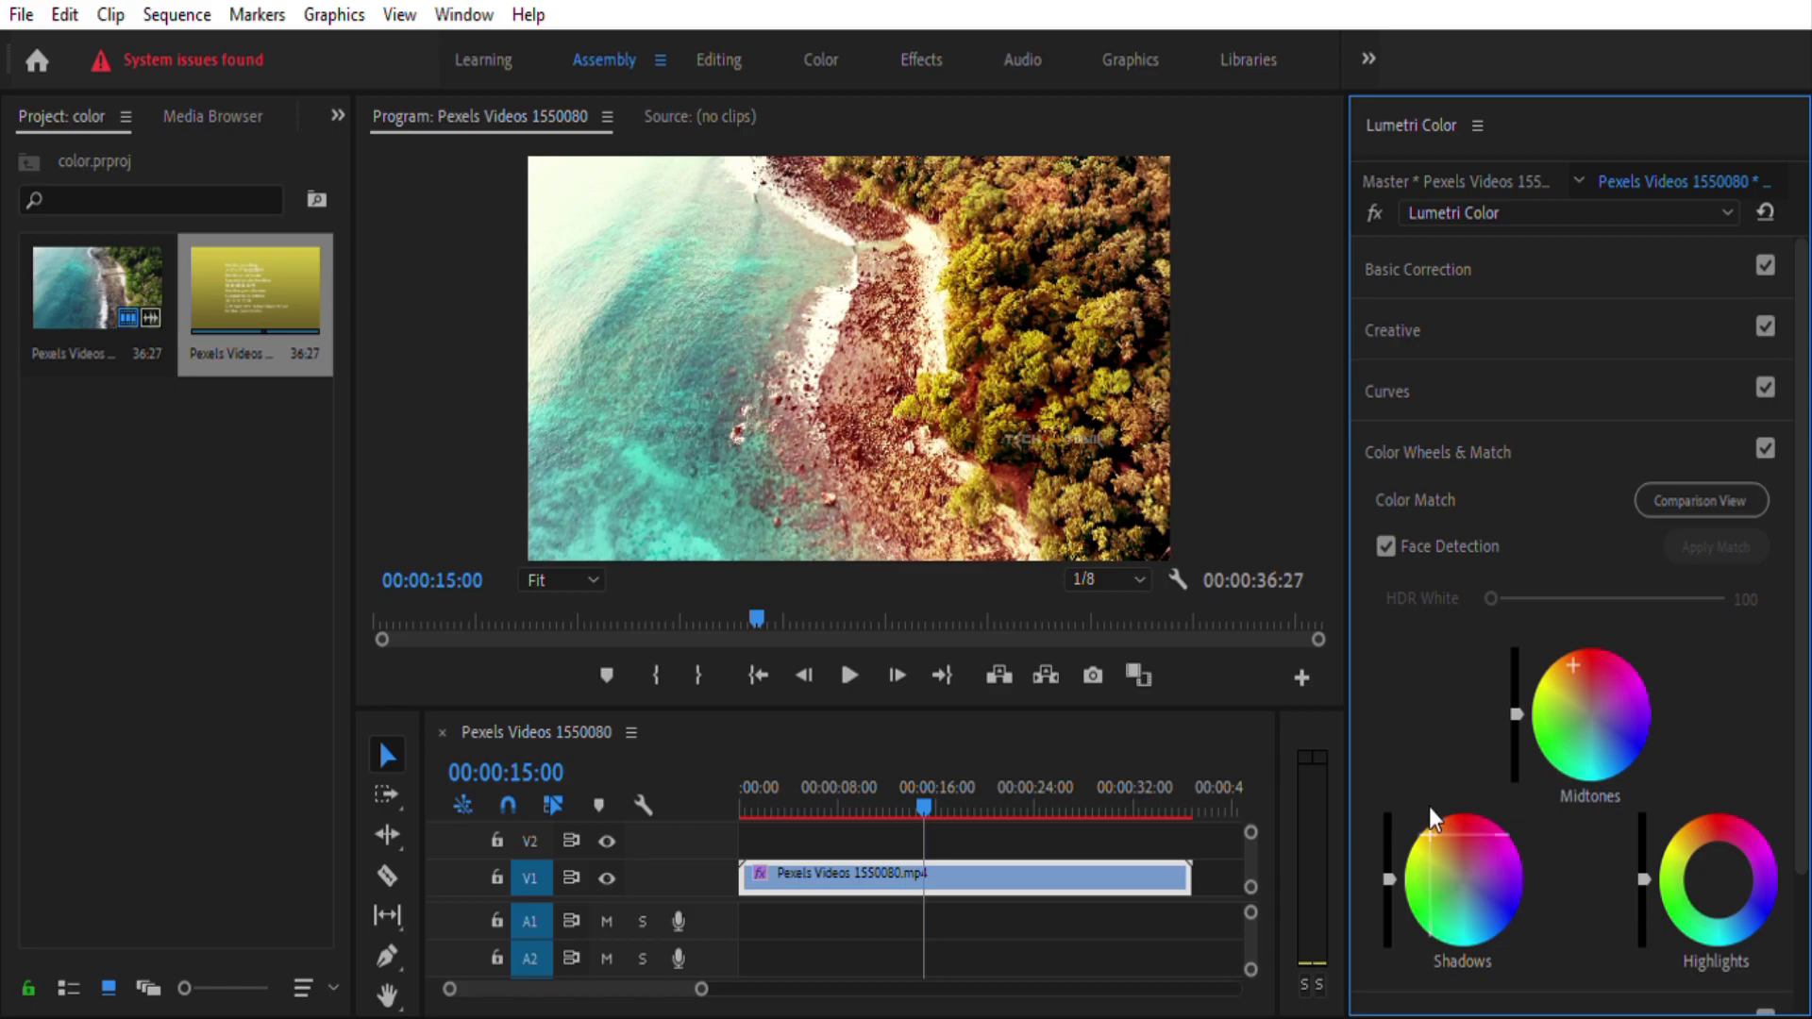
left_click(1471, 902)
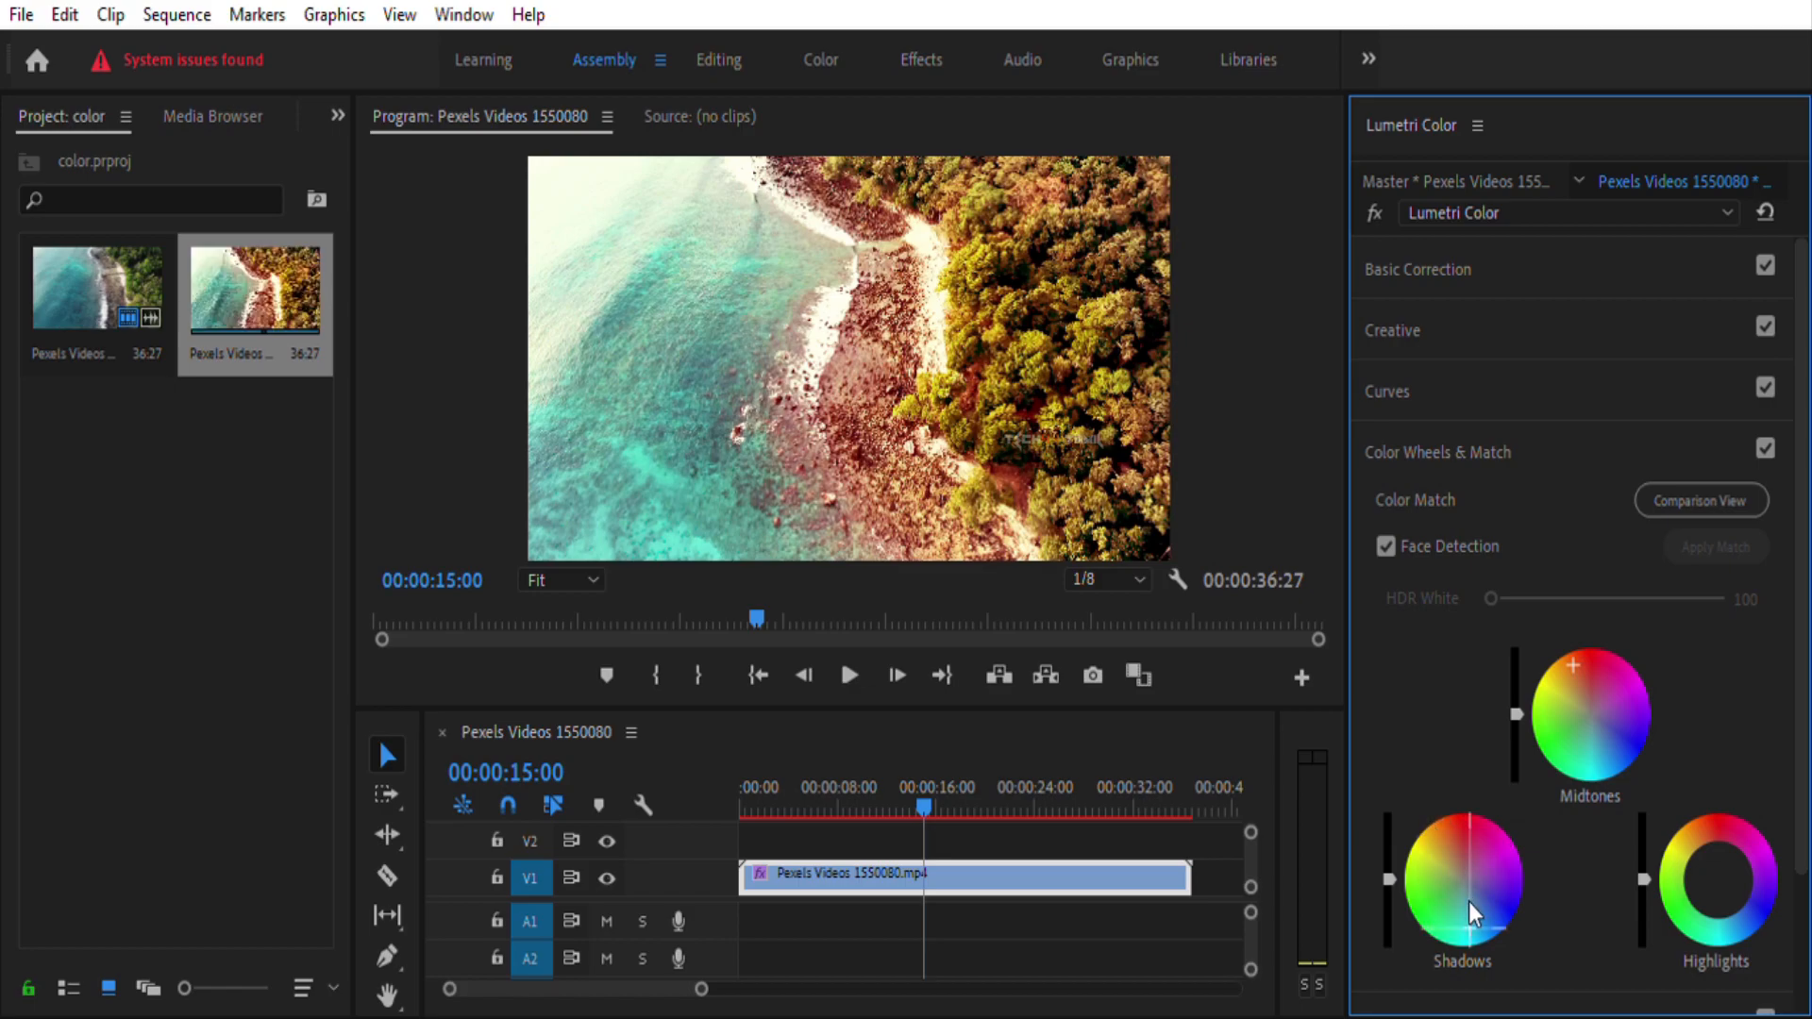
left_click(1725, 902)
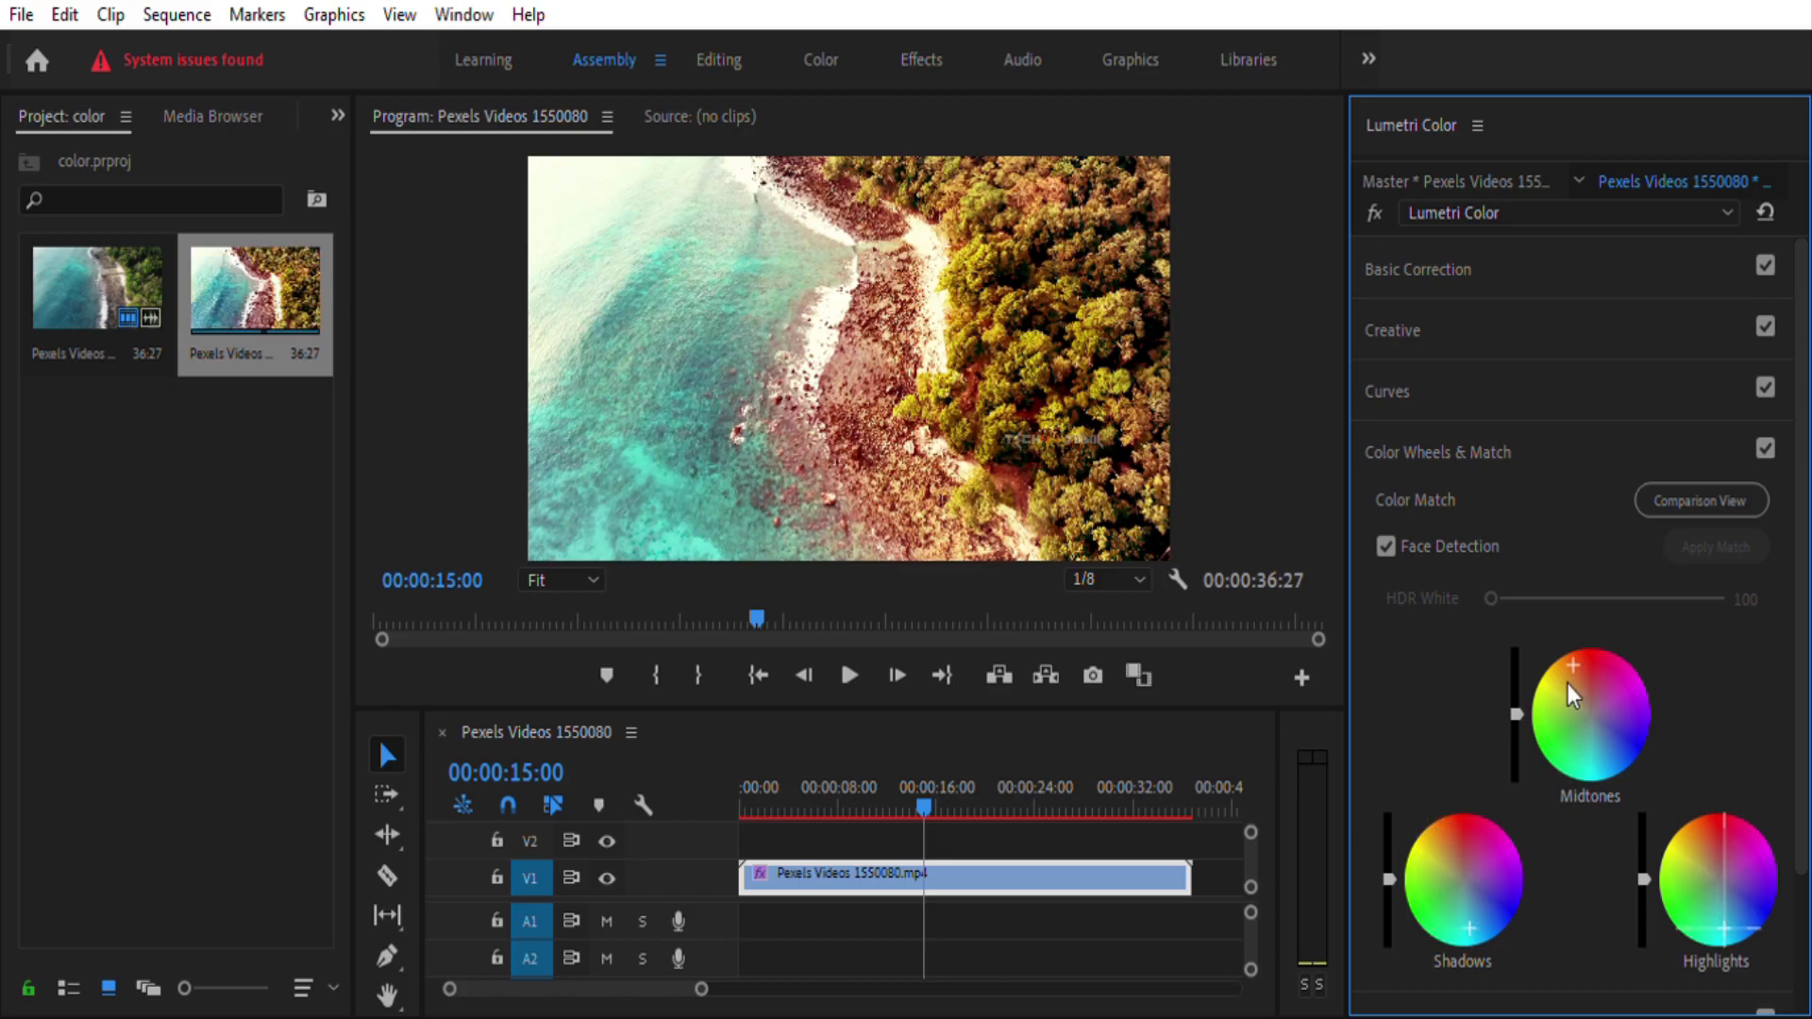
Brighten the clip by adding a point to the upper part of the white RGB curve and raising it
left_click(1439, 365)
left_click_drag(1642, 698, 1635, 652)
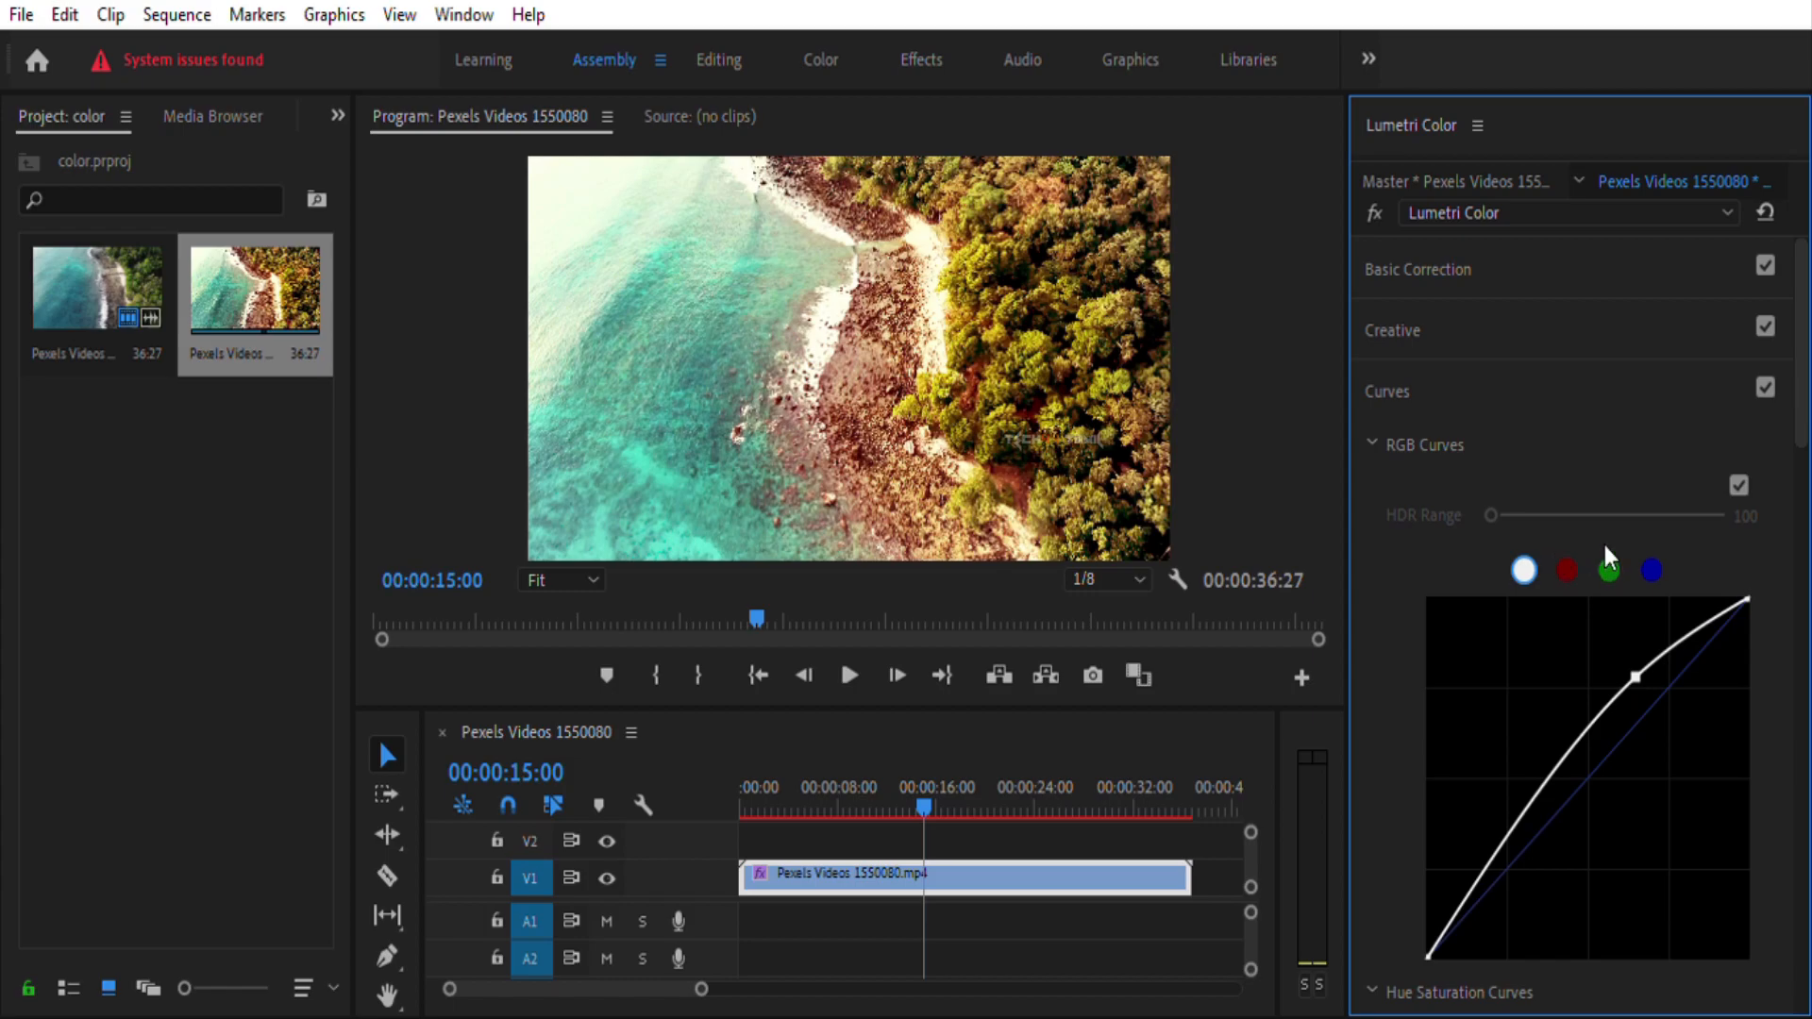
Raise the clip's vibrance slightly in the Creative adjustments
left_click(1408, 304)
left_click(1408, 304)
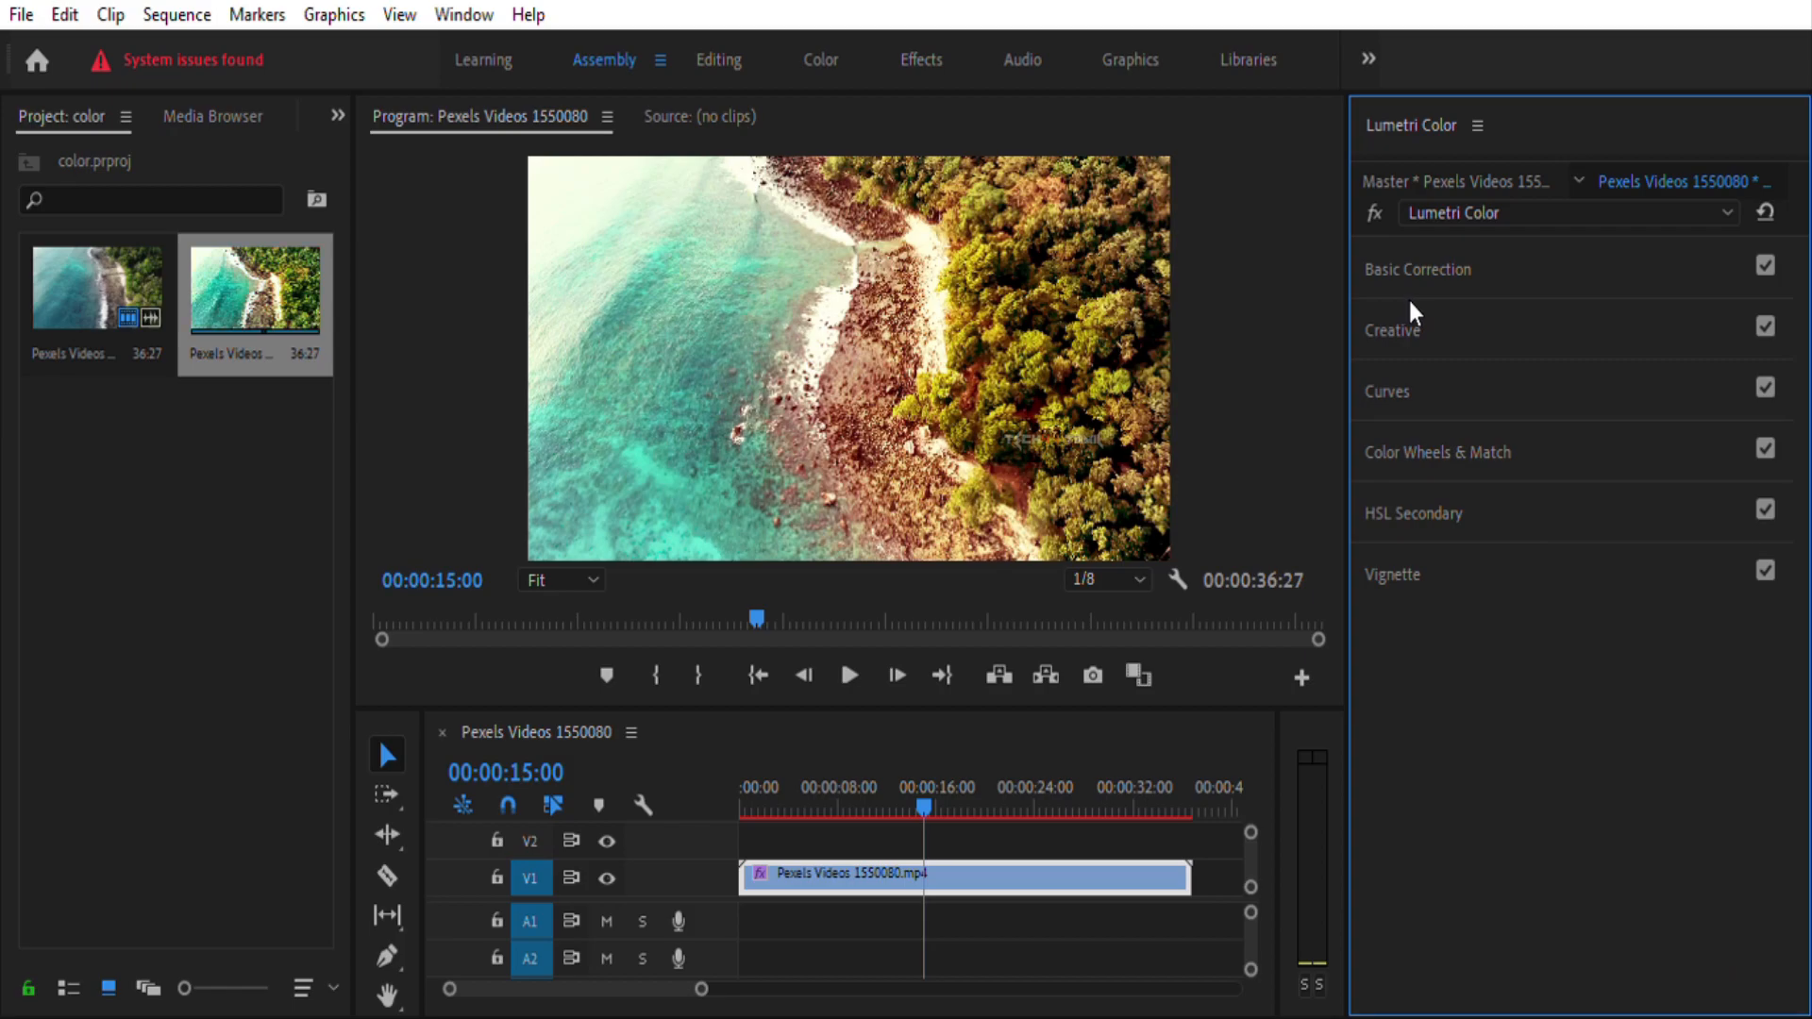
left_click(1409, 304)
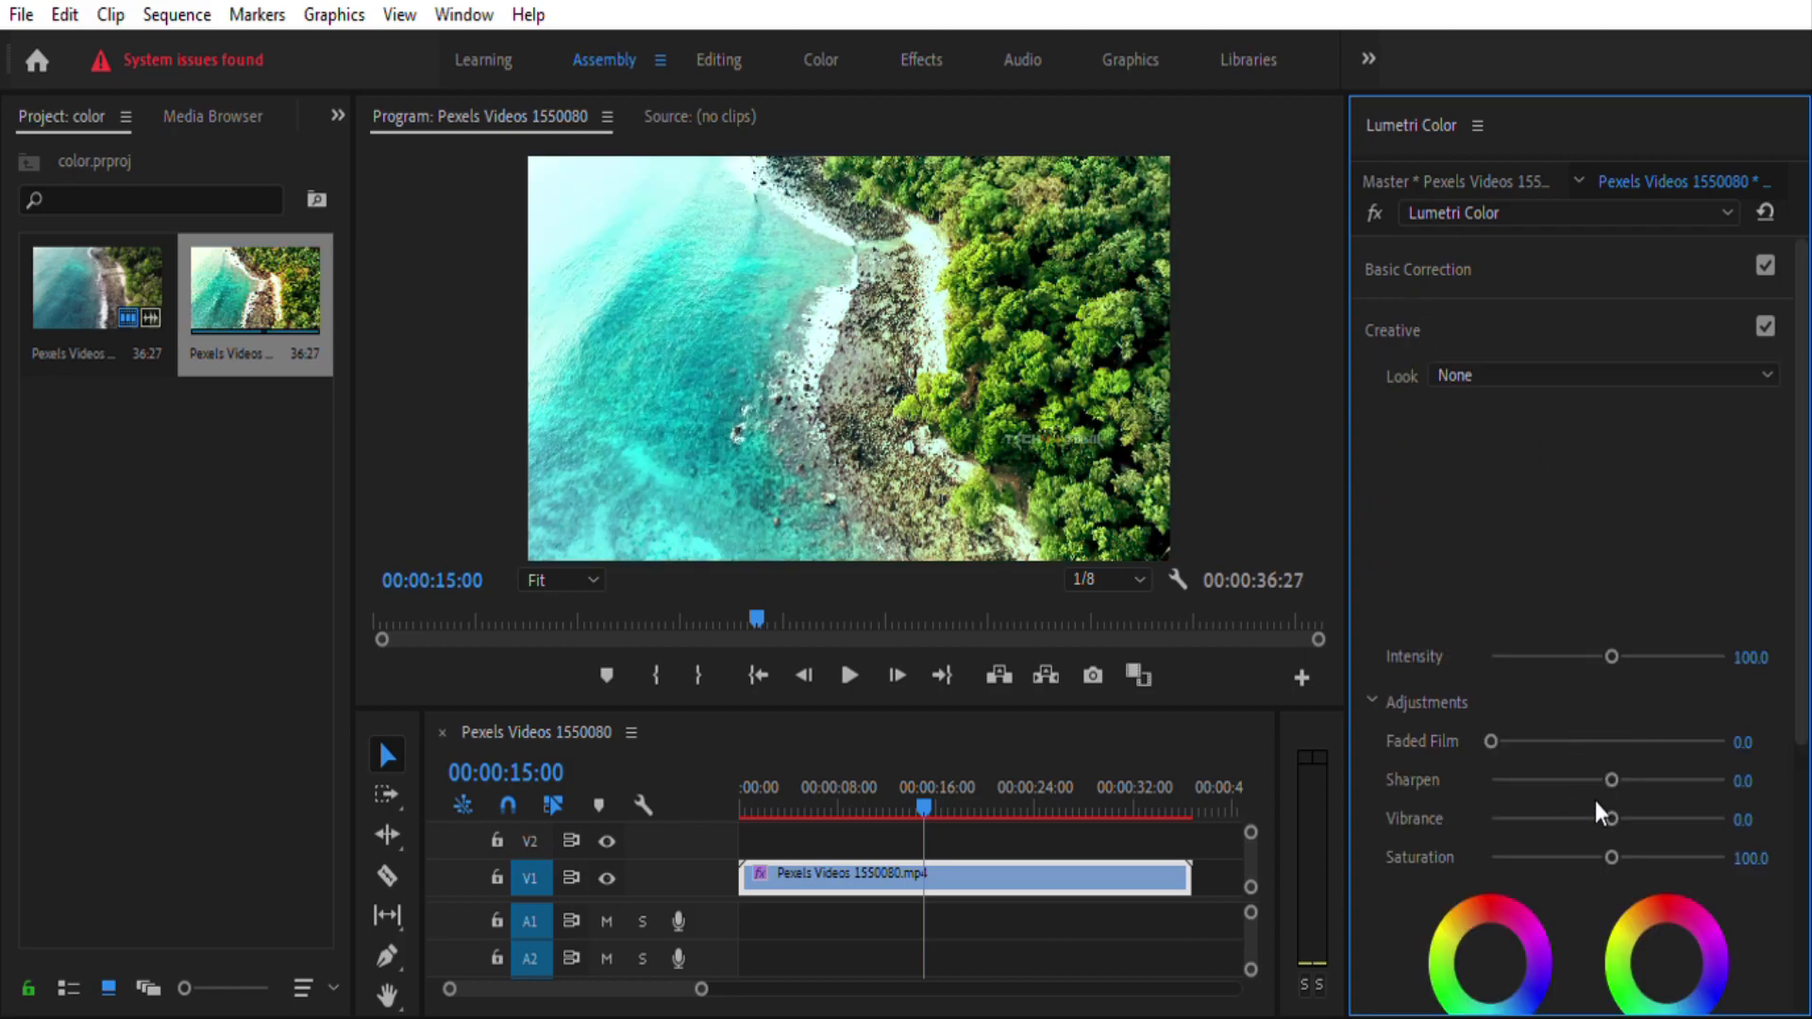
left_click_drag(1615, 789, 1615, 779)
Play the graded sequence to preview the result and review the Basic Correction settings
left_click(1458, 255)
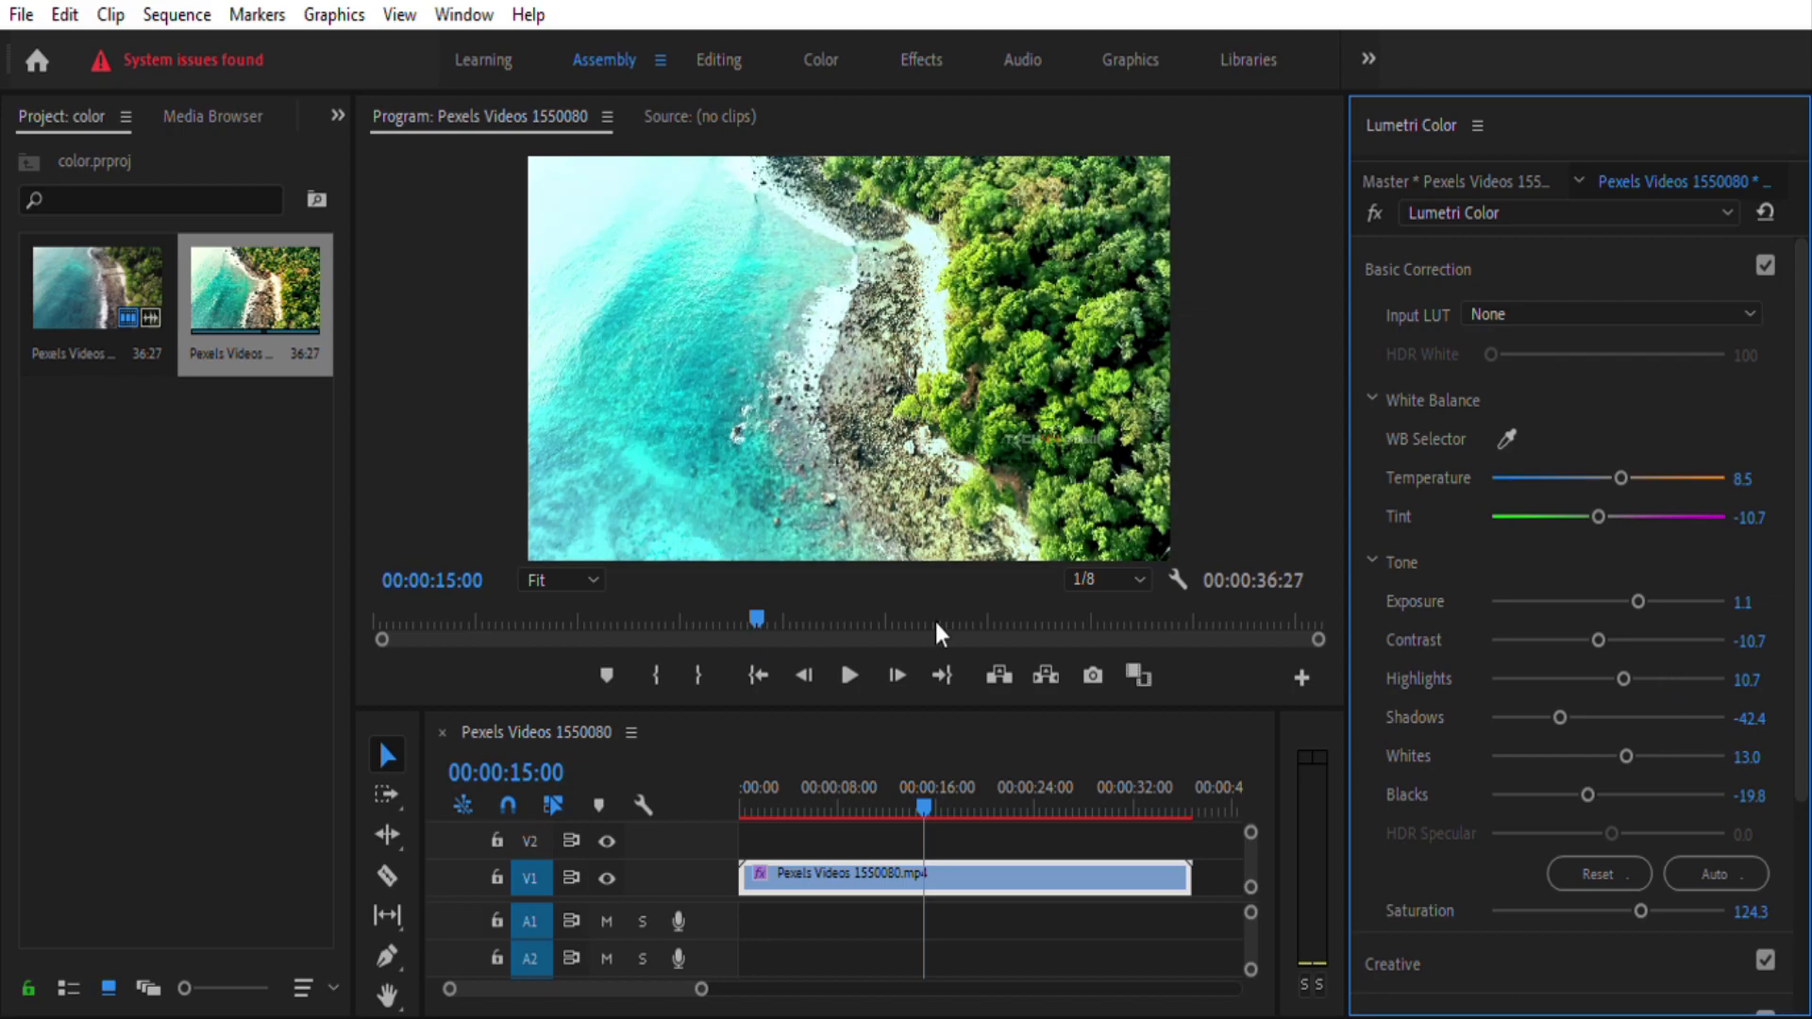
left_click(852, 668)
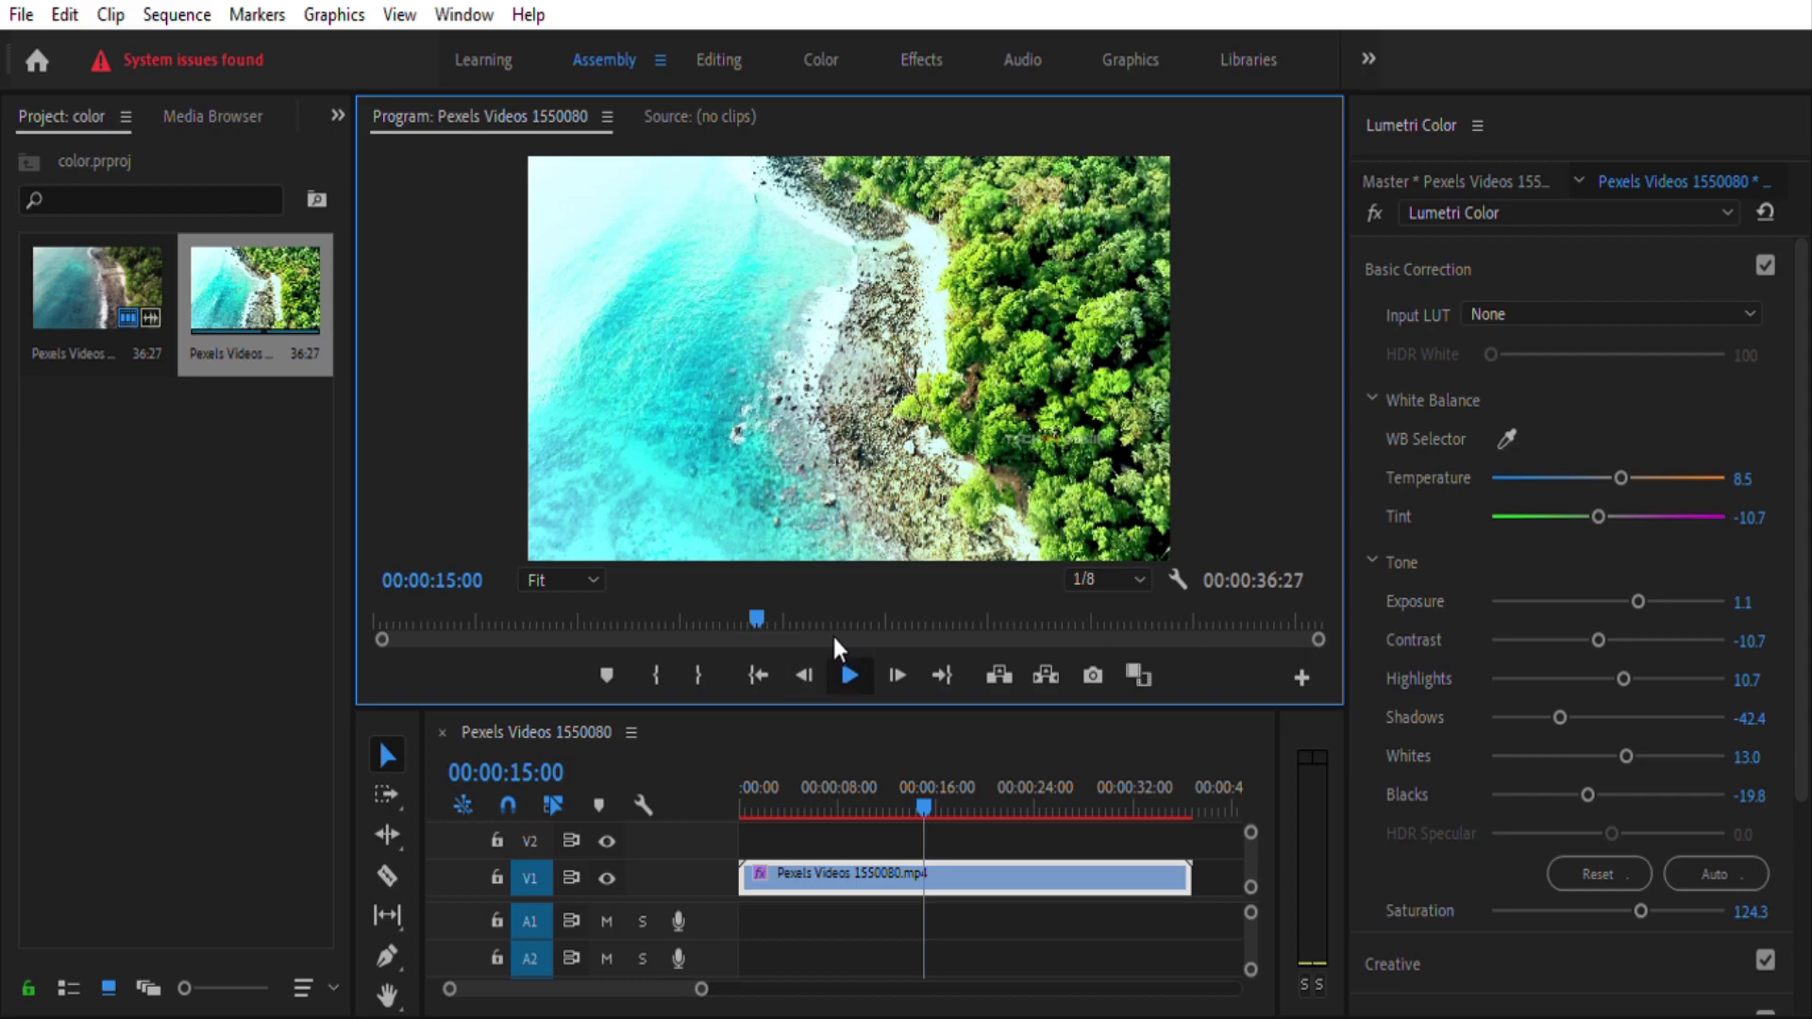
left_click(1636, 189)
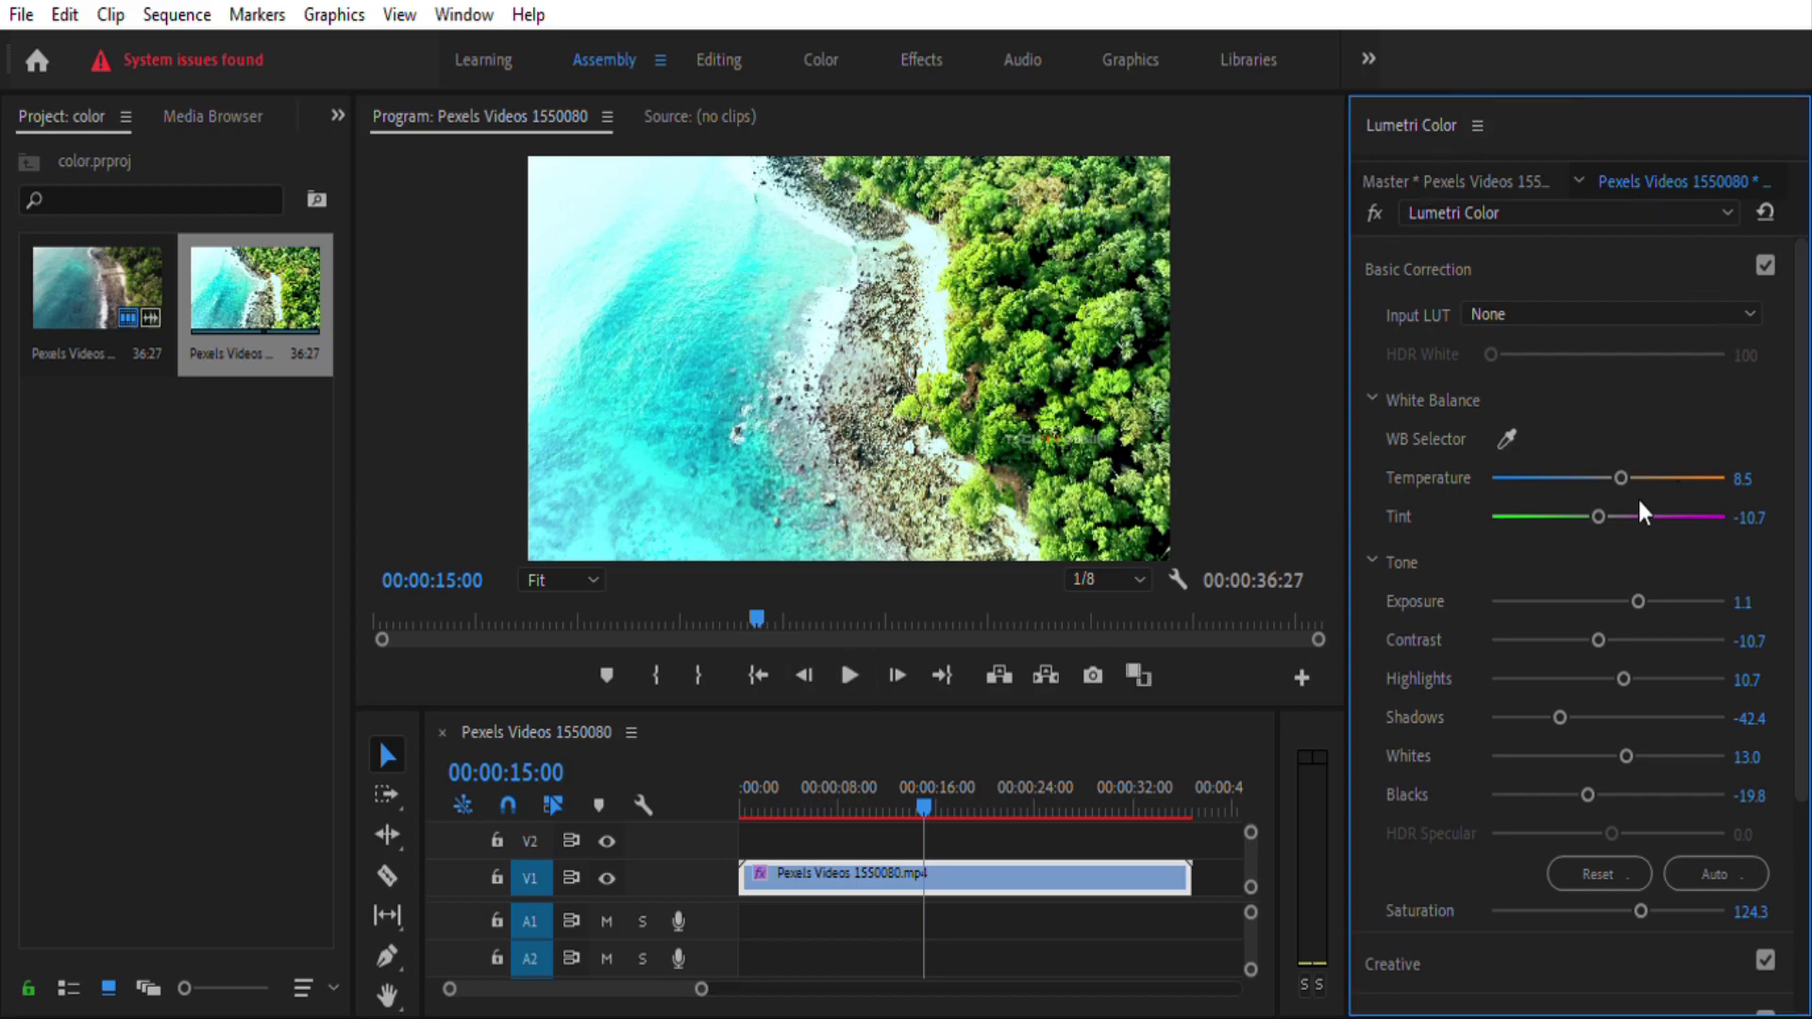